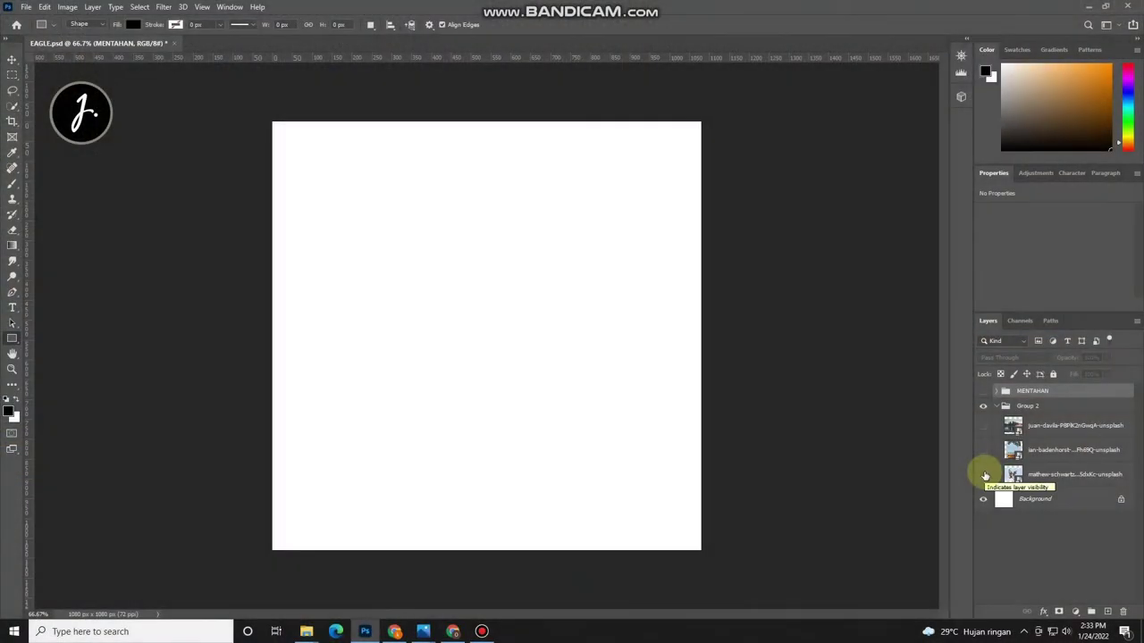
Step: Turn on visibility of the osprey photo layer in EAGLE.psd
click(983, 475)
Step: Zoom in and trace a Pen path along the right wing's feather tips
key(ctrl+plus)
key(ctrl+plus)
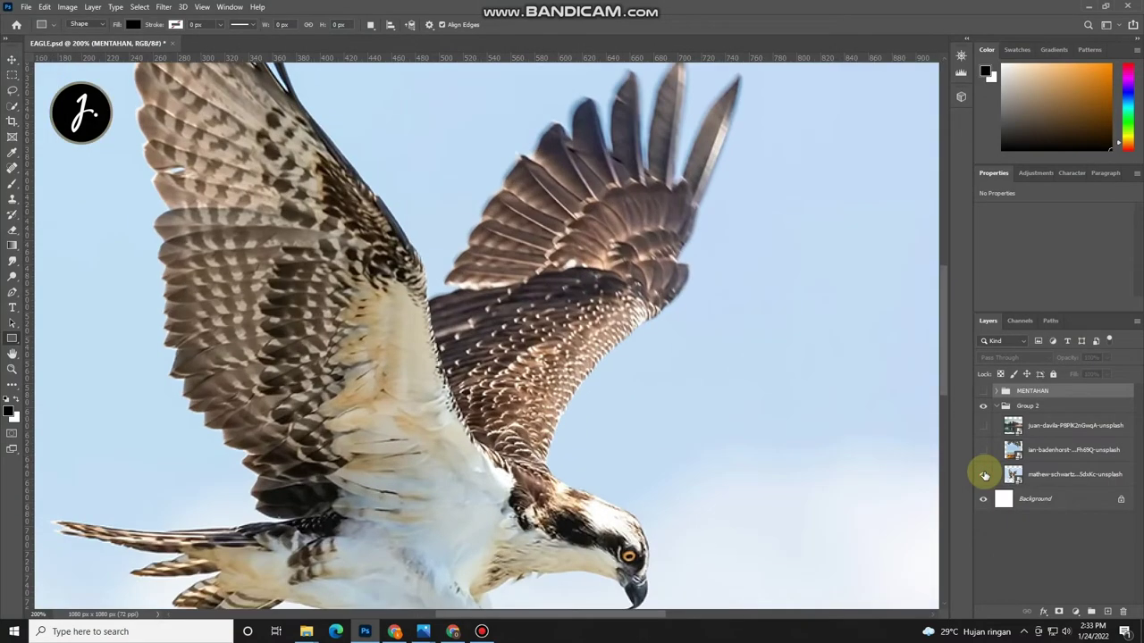
drag(590, 476, 598, 355)
click(14, 294)
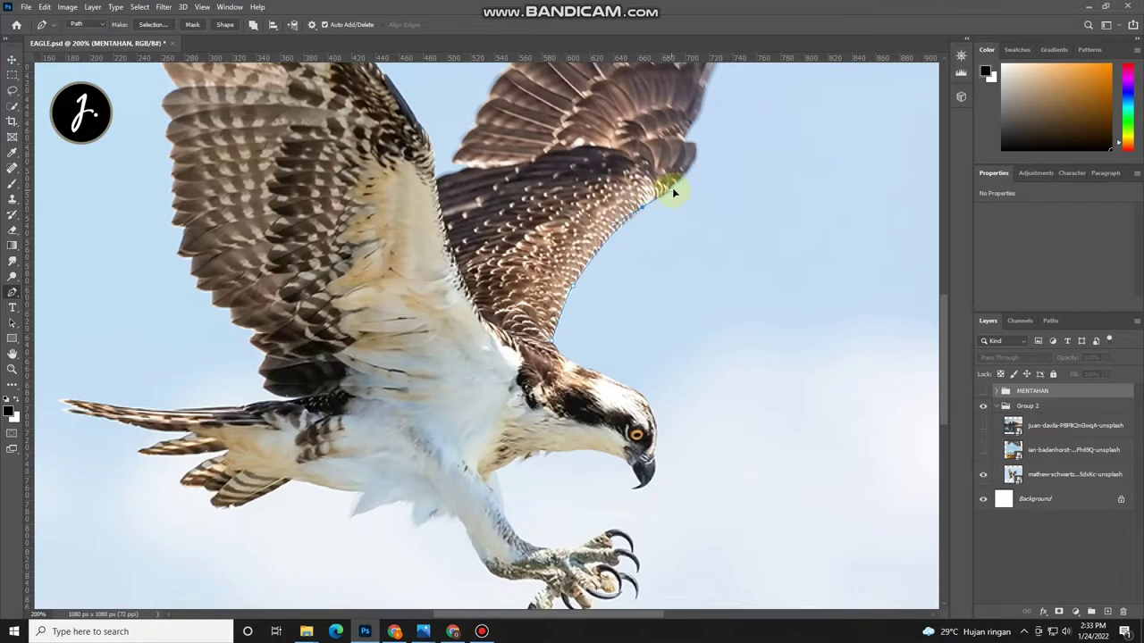
scroll(681, 146, up, 3)
click(653, 231)
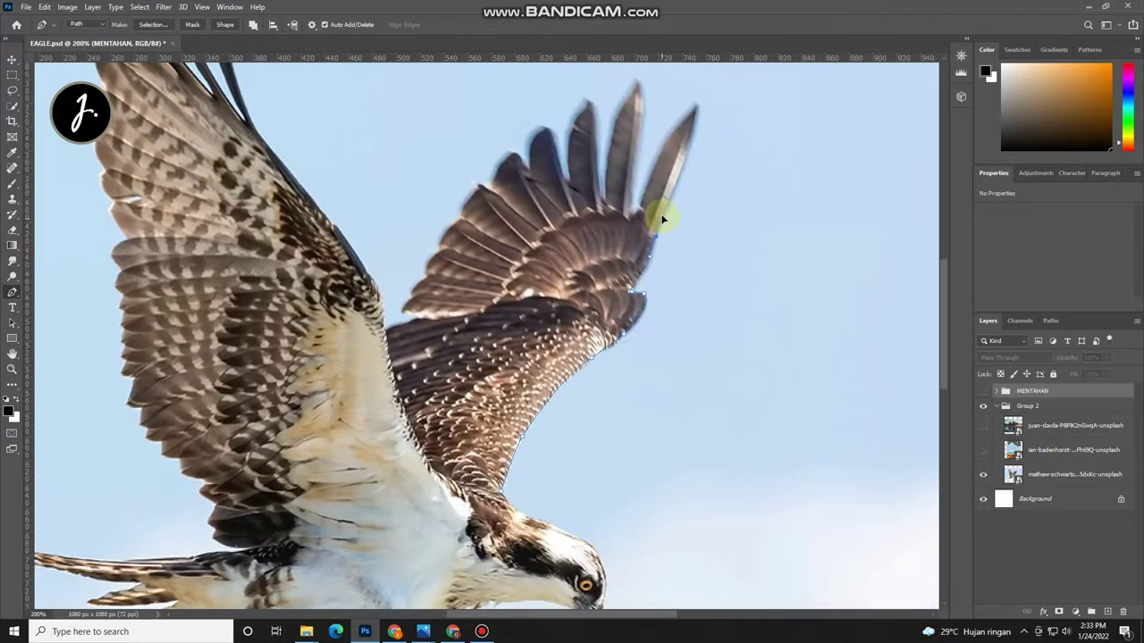
click(633, 212)
click(619, 115)
click(599, 198)
click(578, 118)
click(567, 182)
click(542, 133)
click(514, 159)
Step: Continue the path around the left wing's top feathers and down its edge
drag(366, 277, 454, 297)
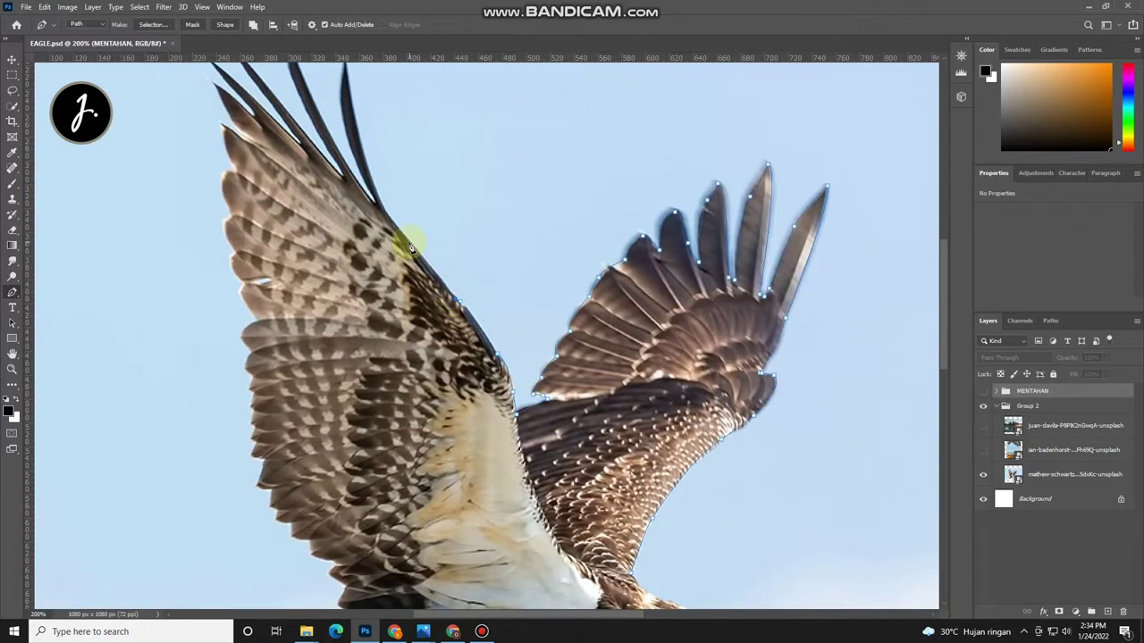
drag(376, 189, 453, 323)
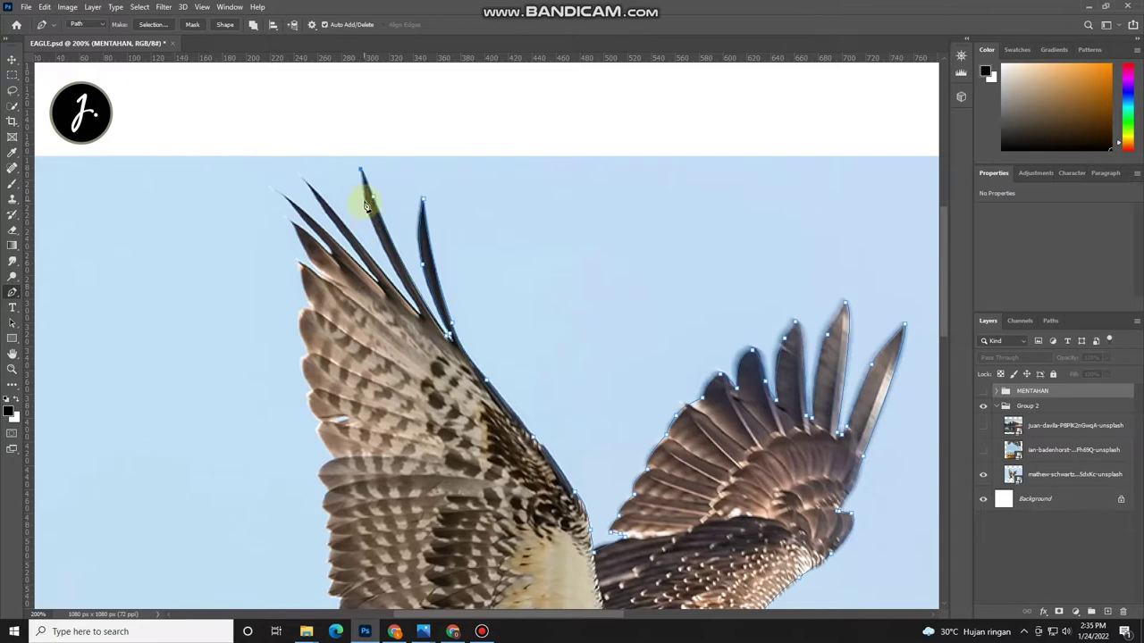
click(303, 182)
click(376, 286)
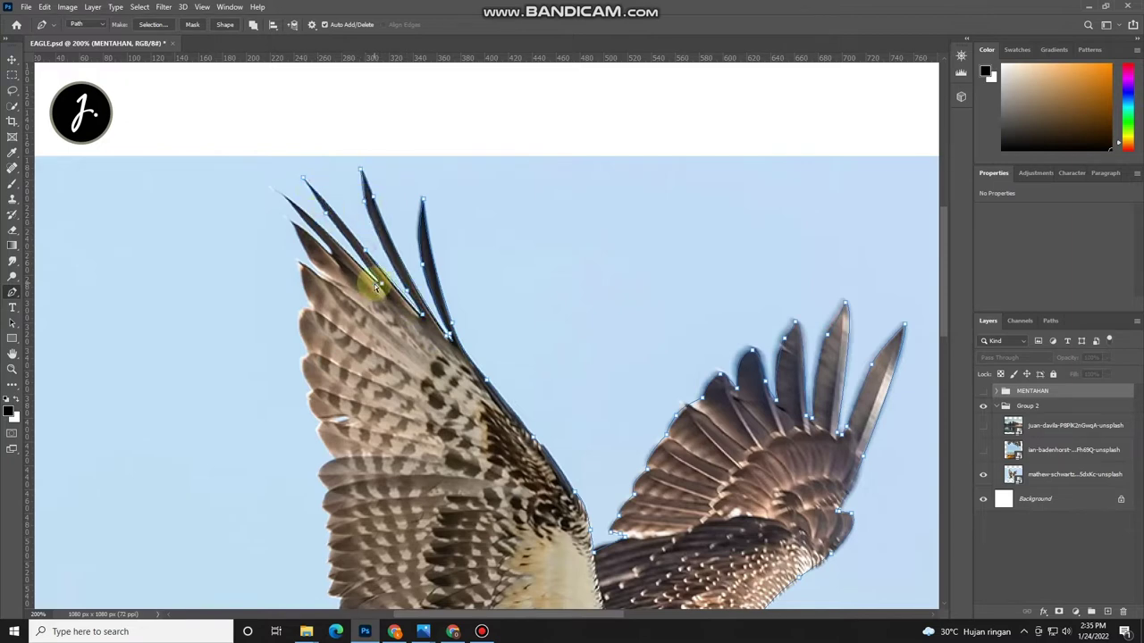
click(323, 280)
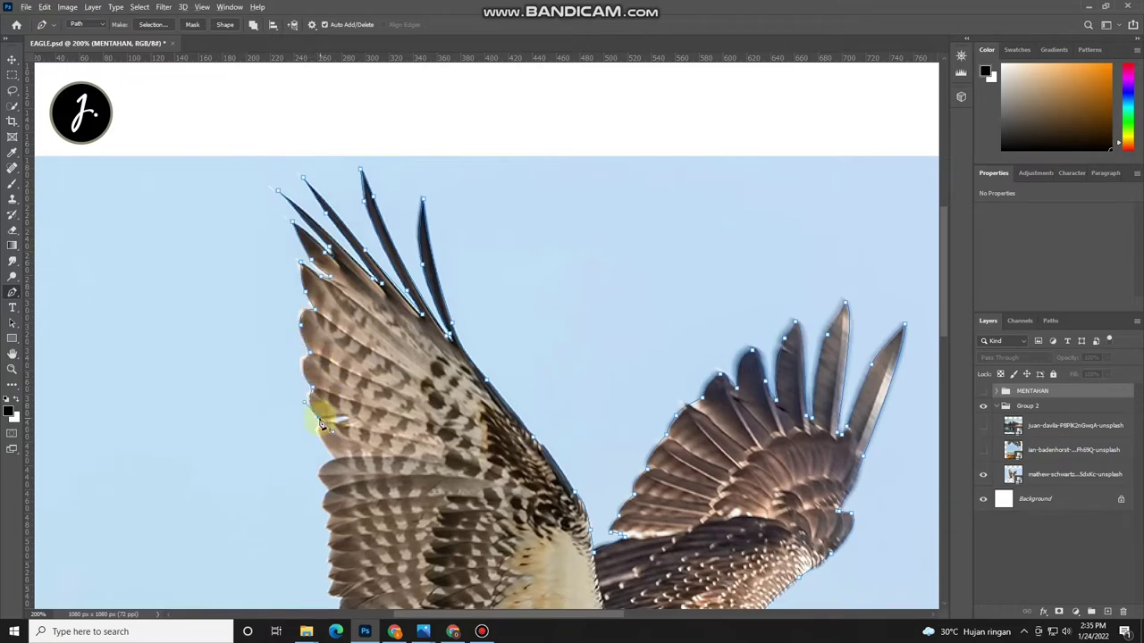
scroll(328, 453, down, 3)
click(320, 365)
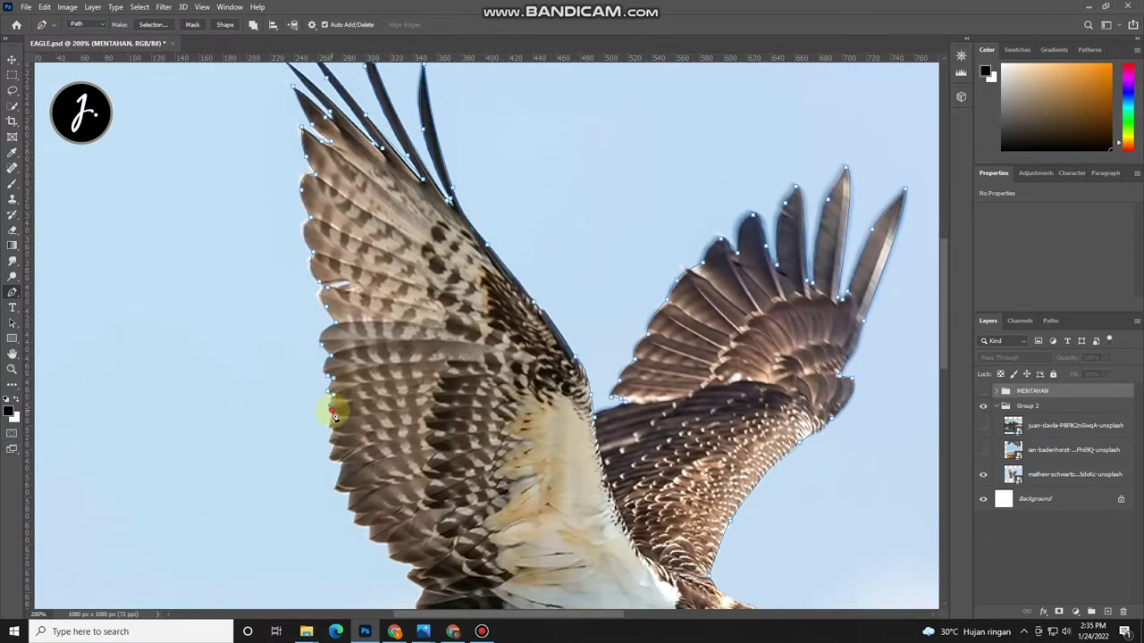
scroll(330, 458, down, 4)
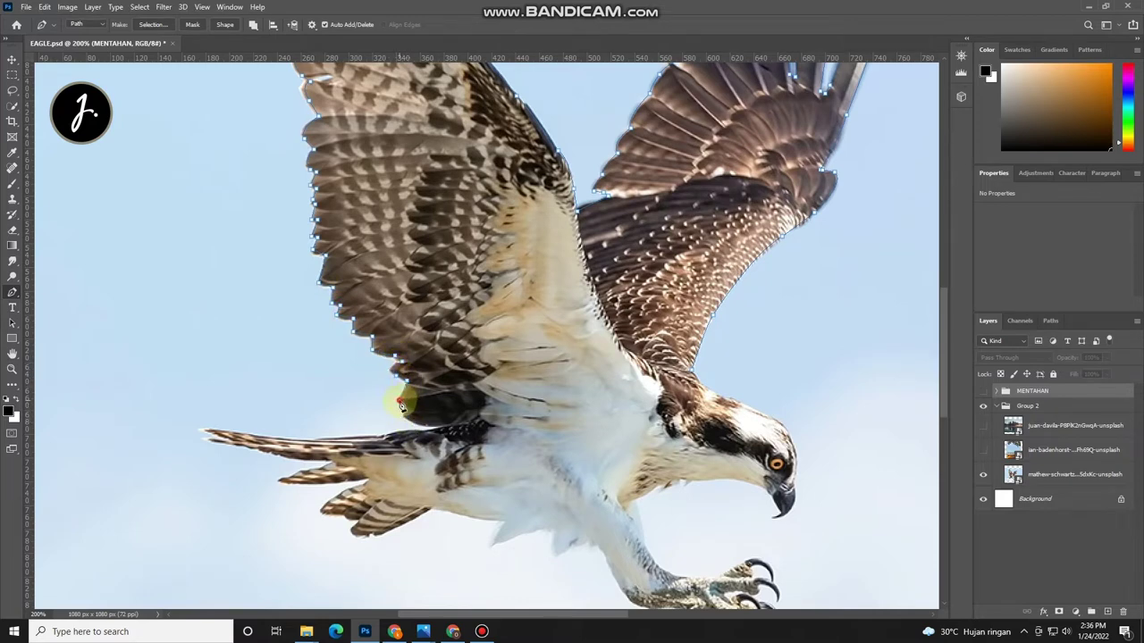
Step: Extend the path along the lower wing toward the tail and belly
click(451, 426)
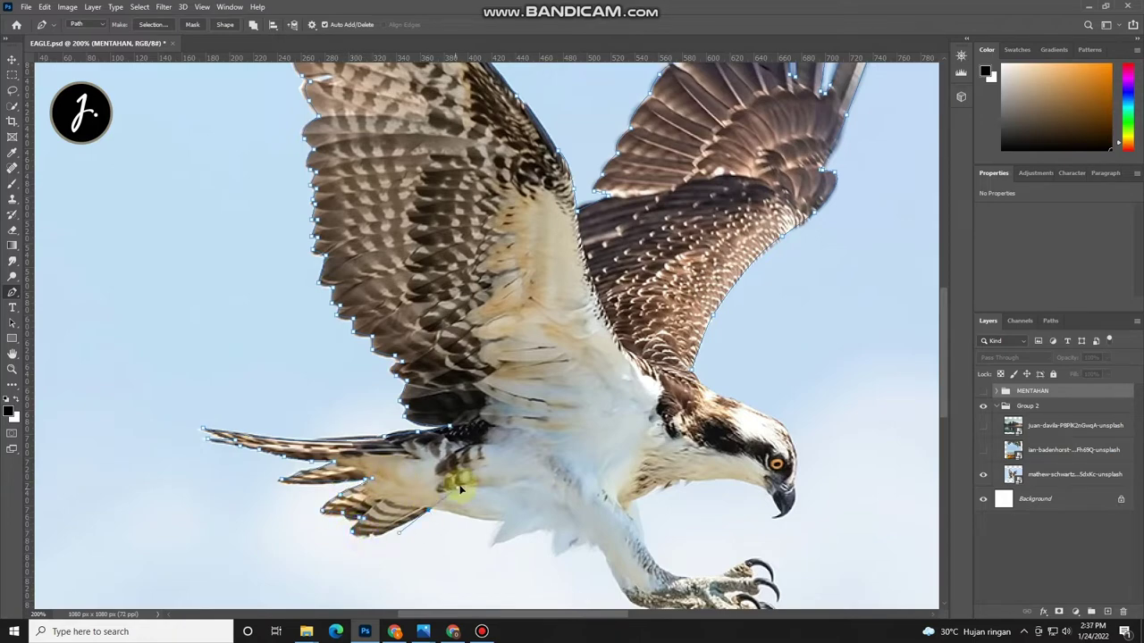
scroll(445, 474, down, 2)
scroll(445, 473, right, 2)
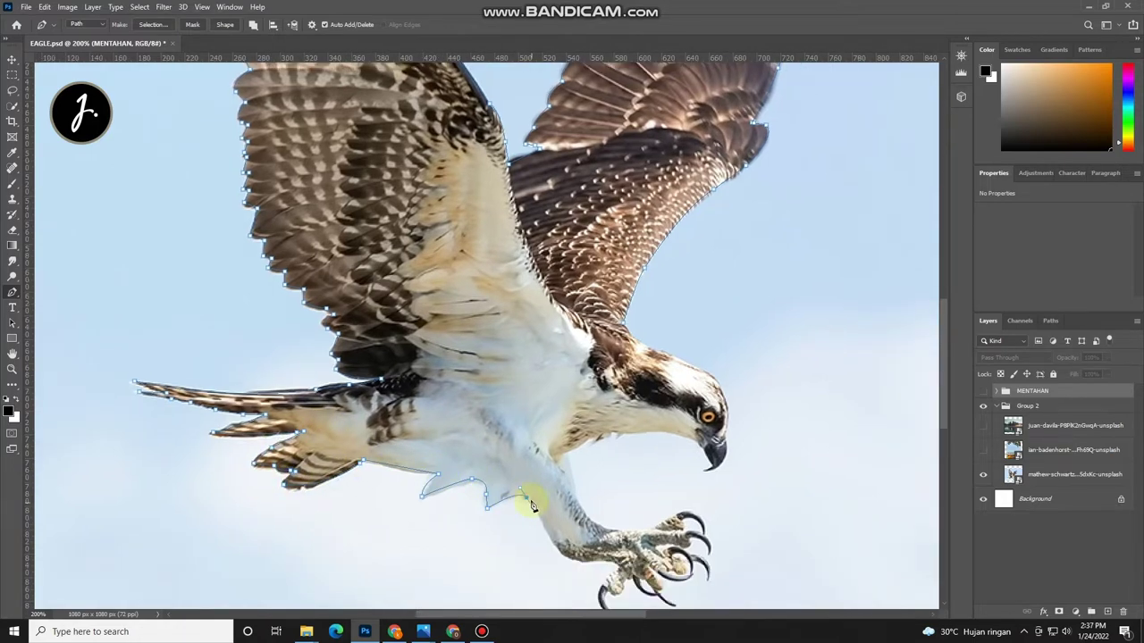
scroll(532, 506, down, 5)
scroll(483, 393, right, 3)
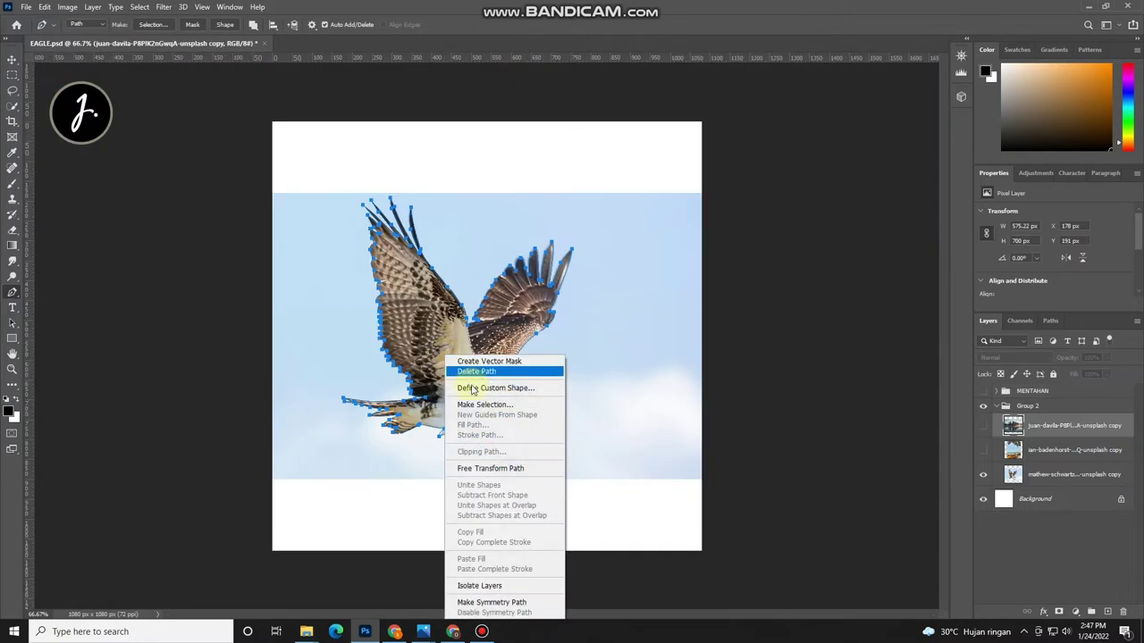
Step: Turn the path into a 0 px feathered selection and copy the osprey to Layer 1
click(490, 386)
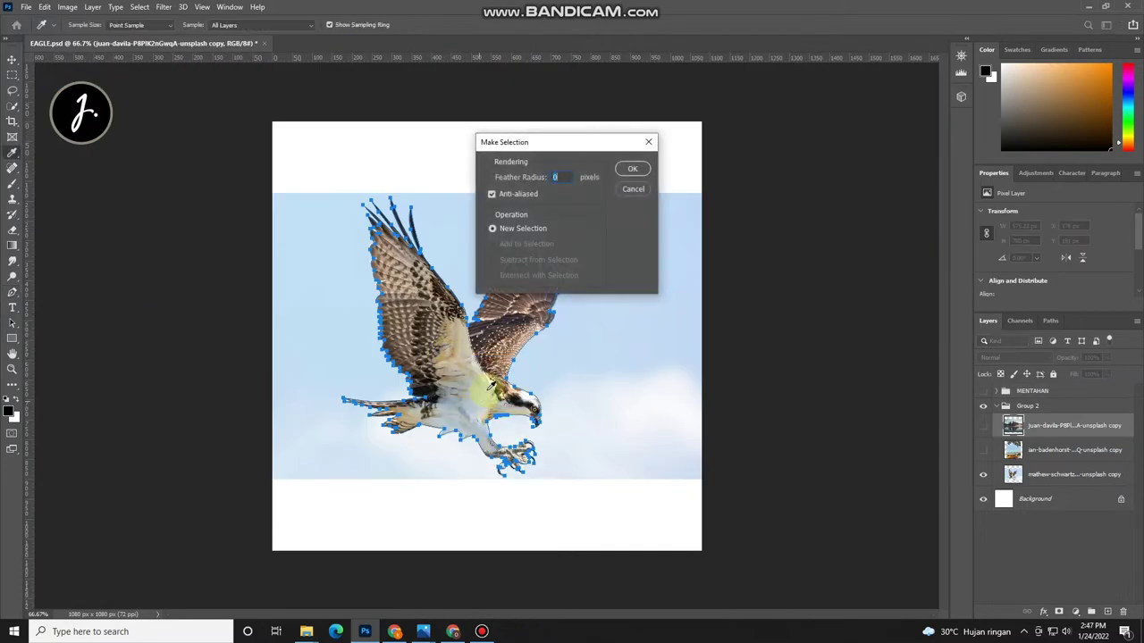
click(635, 171)
click(1048, 475)
key(ctrl+j)
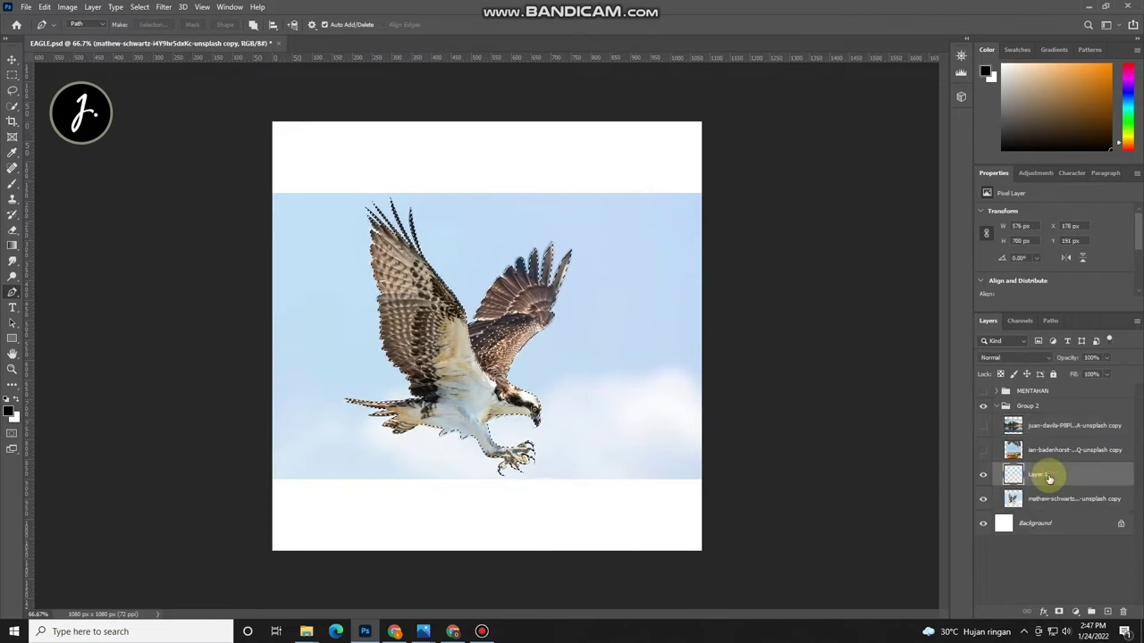
Step: Hide the sky photo and enlarge the forest lake photo beneath Layer 1 to fill the canvas
click(985, 499)
click(983, 426)
drag(1014, 425, 1034, 490)
key(ctrl+t)
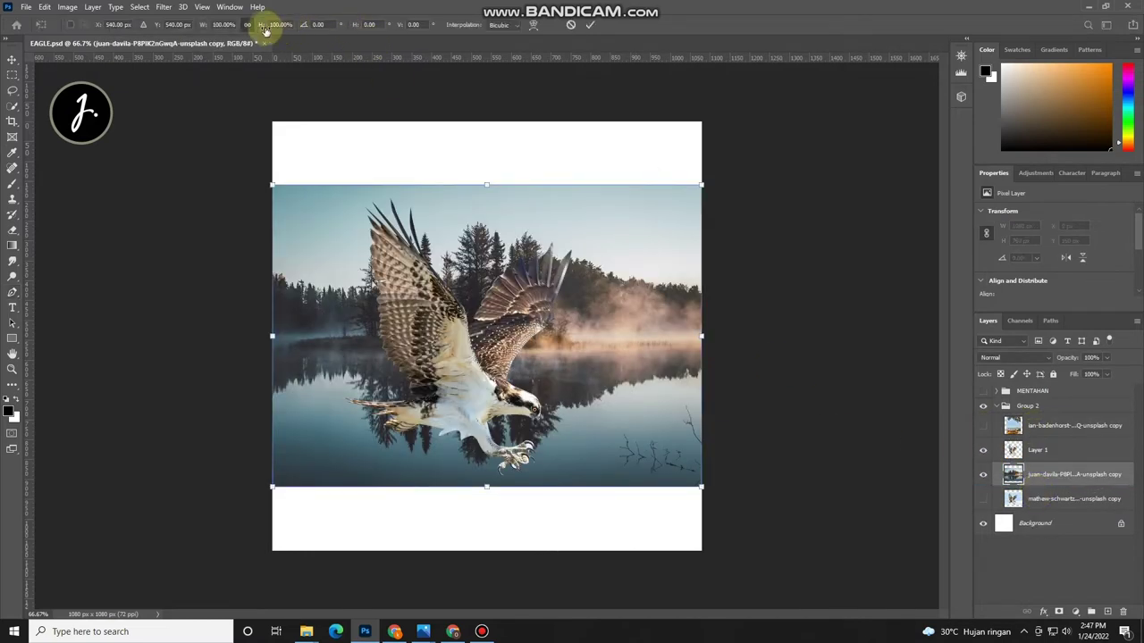
drag(261, 24, 294, 24)
mouse_move(537, 185)
mouse_down()
mouse_move(612, 201)
mouse_move(491, 191)
mouse_move(493, 158)
mouse_up()
drag(107, 97, 146, 119)
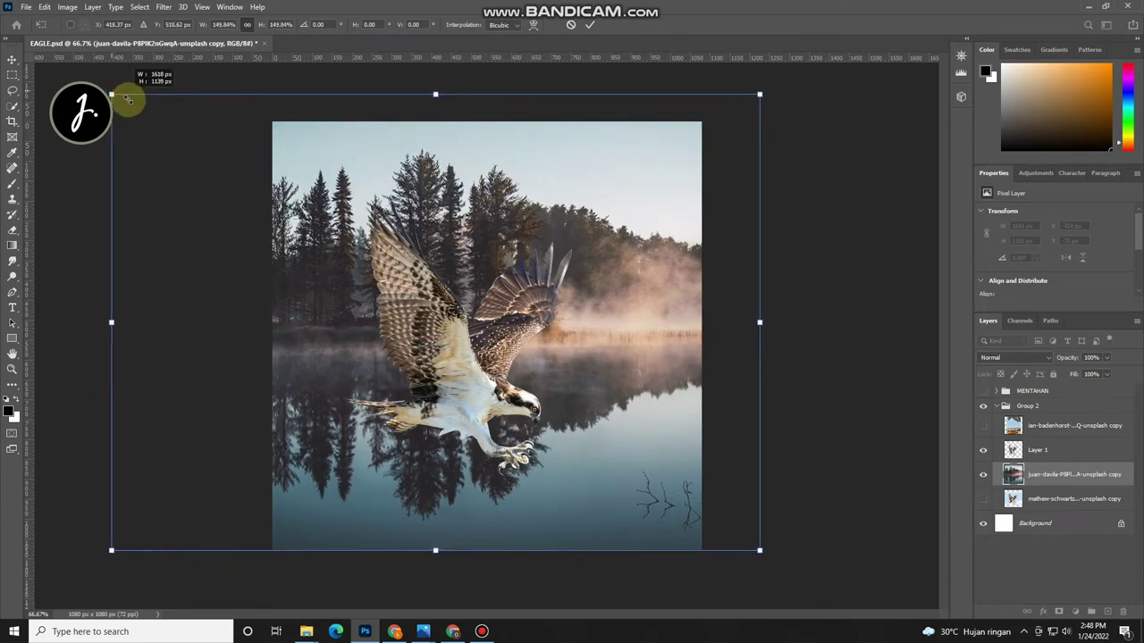
click(590, 24)
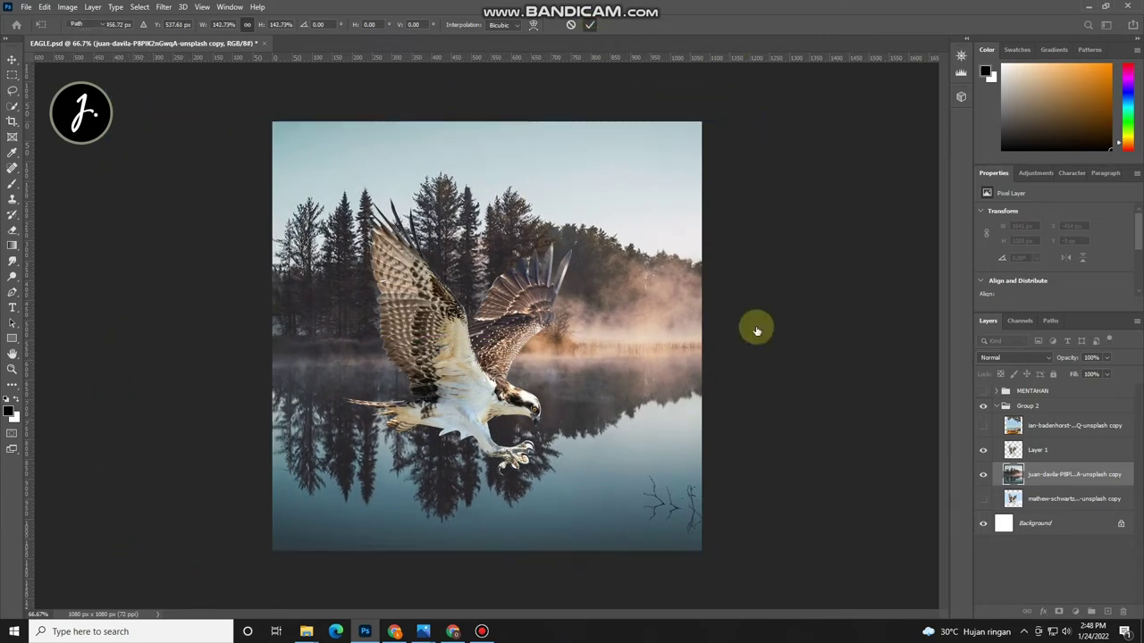
Step: Shrink the cut-out osprey and move it up and to the left
click(1034, 450)
key(ctrl+t)
drag(582, 193, 490, 289)
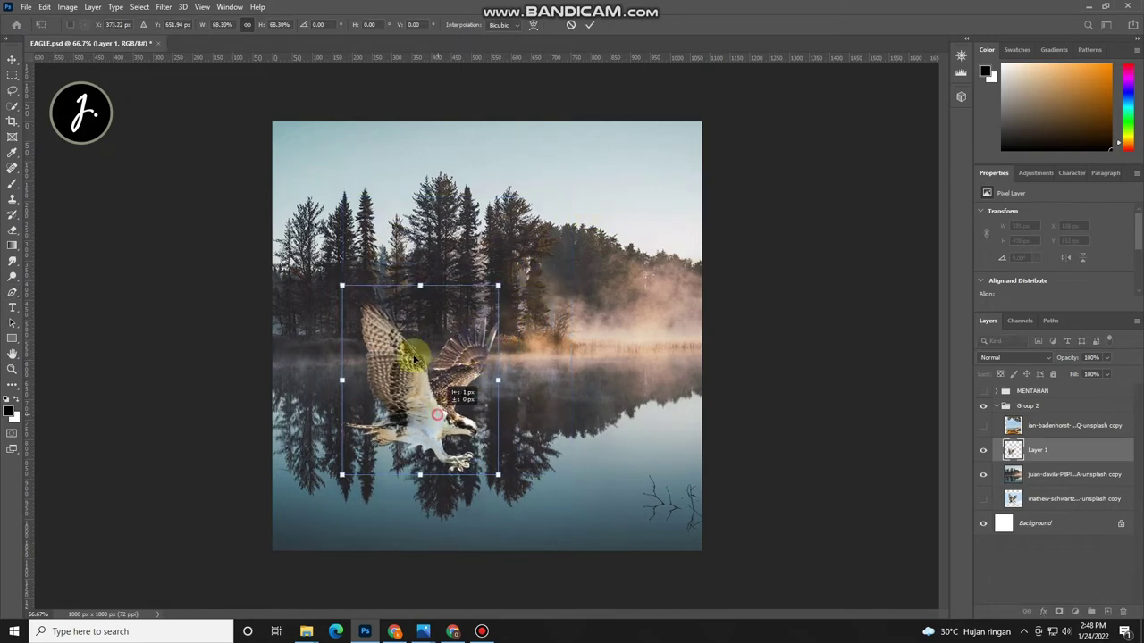
drag(440, 421, 407, 308)
click(590, 24)
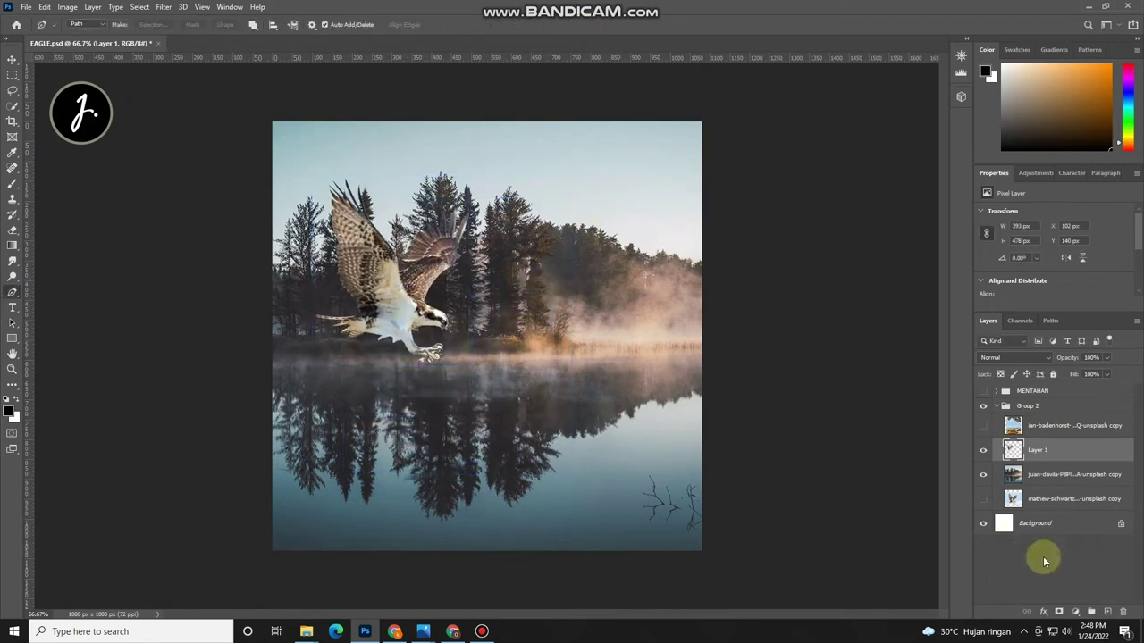
Step: Slide the lake photo sideways and enlarge it slightly
click(1047, 477)
key(ctrl+t)
drag(470, 396, 574, 399)
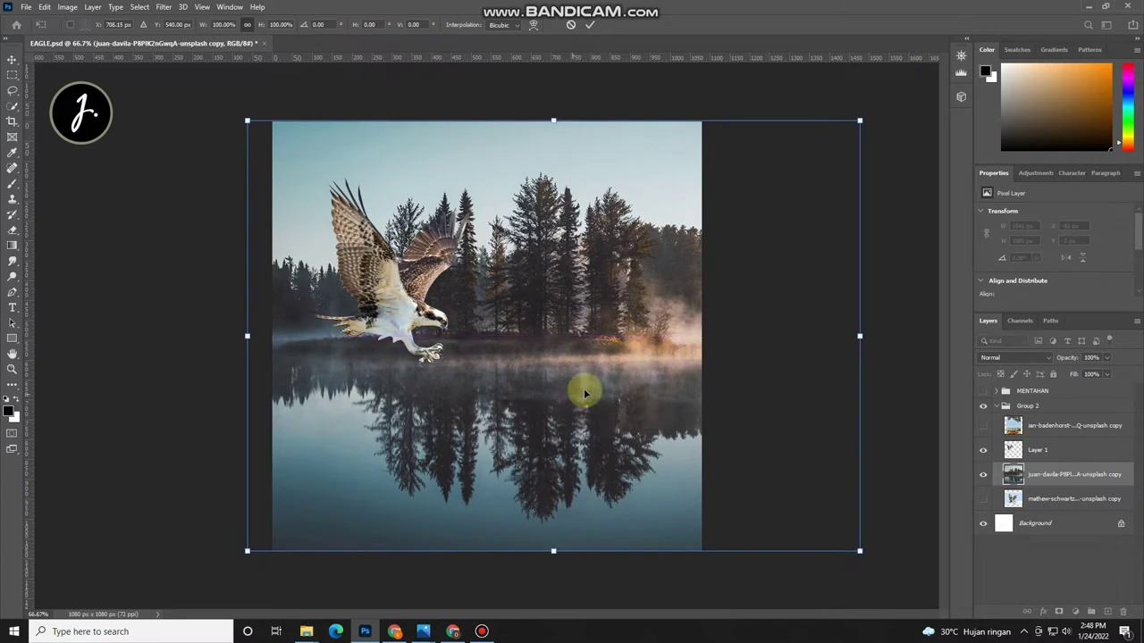
drag(859, 551, 871, 560)
click(590, 24)
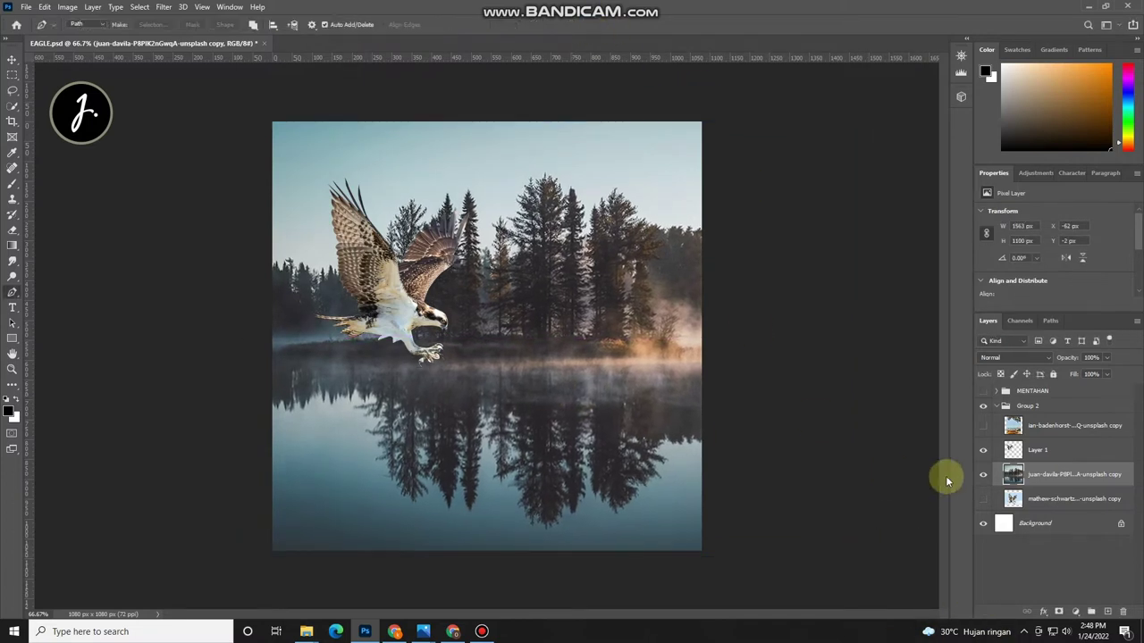
Step: Lower the osprey until its talons touch the lake, then select the lake layer
click(1036, 449)
key(ctrl+t)
drag(424, 304, 413, 355)
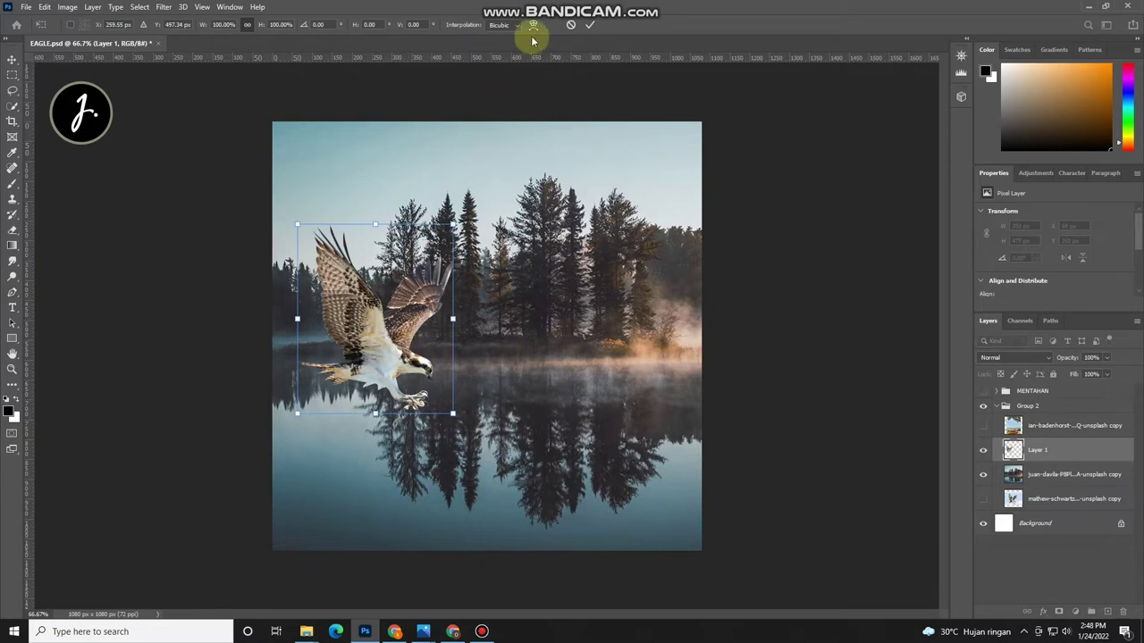
click(590, 24)
key(p)
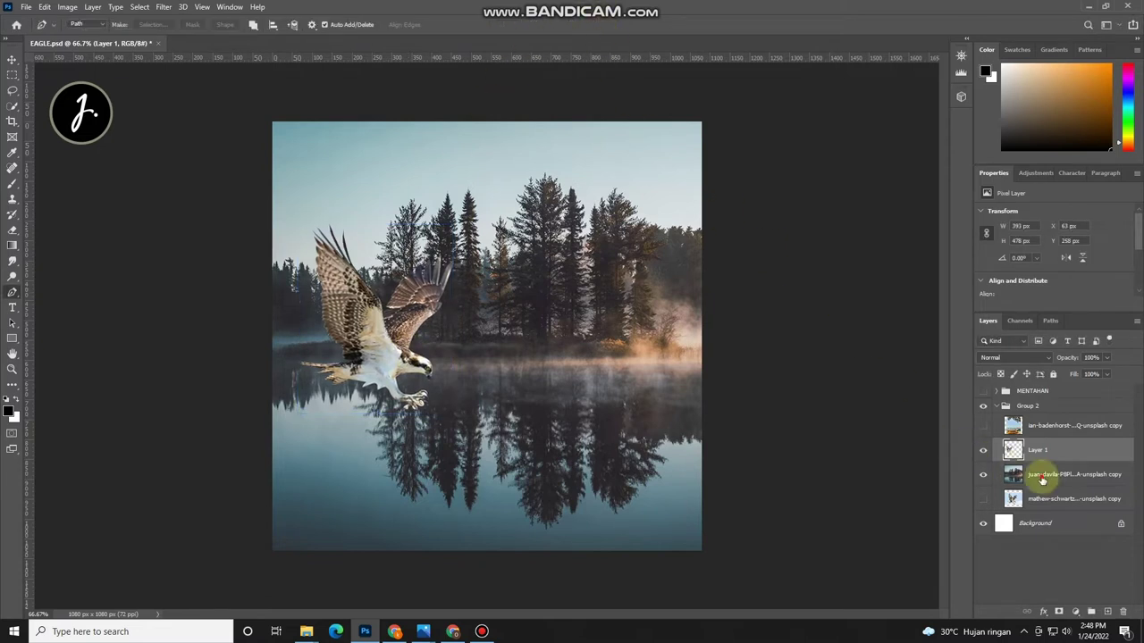
click(1041, 478)
click(164, 6)
mouse_move(171, 141)
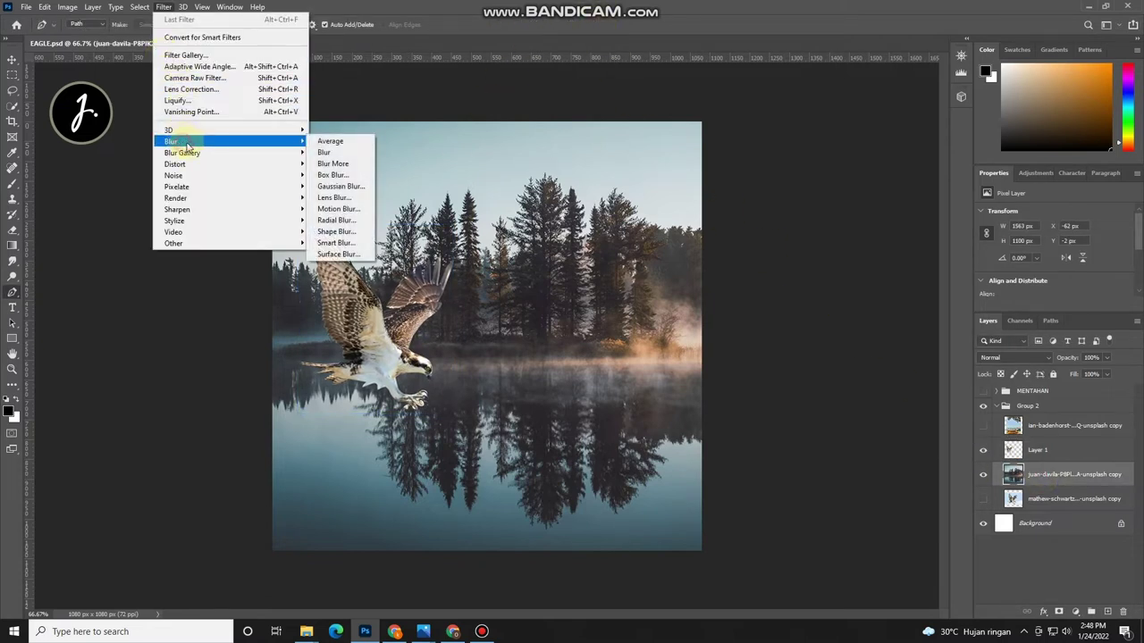
Step: Soften the lake backdrop with a Gaussian Blur of about 1 pixel radius
click(339, 186)
drag(730, 423, 692, 429)
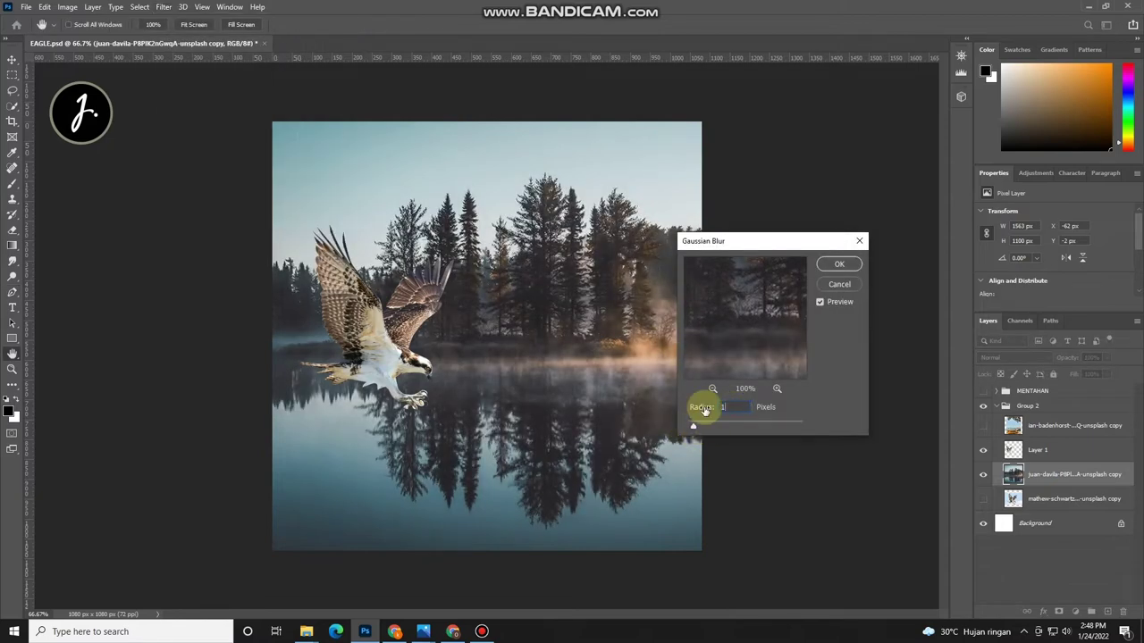
click(839, 264)
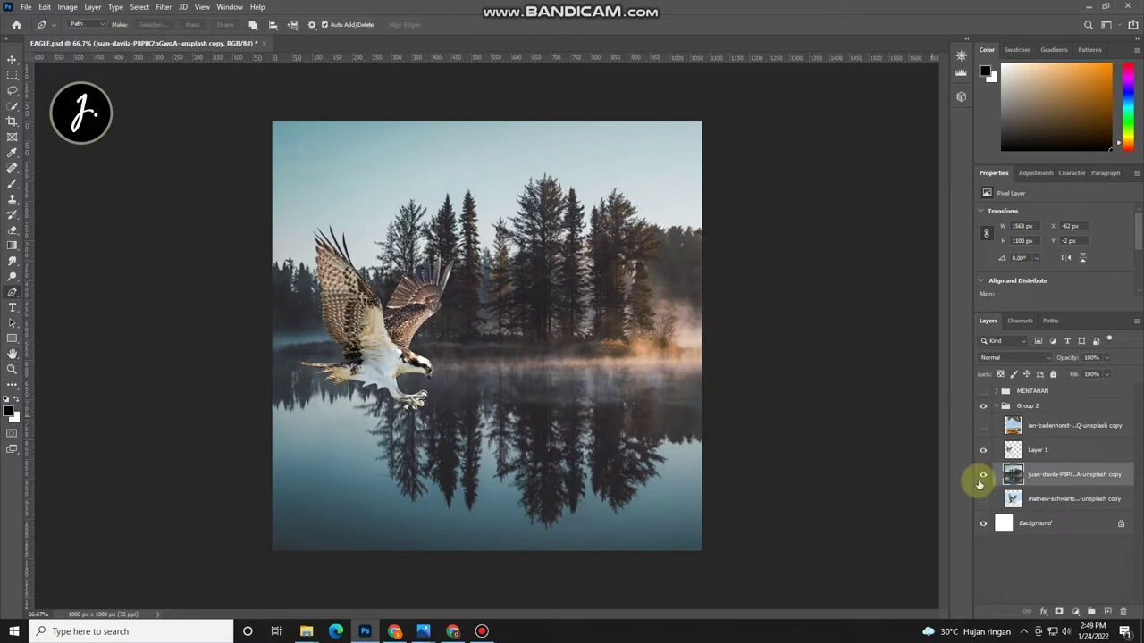
Step: Duplicate the osprey layer, flip the copy vertically and place it below as a reflection
click(1032, 453)
right_click(1032, 453)
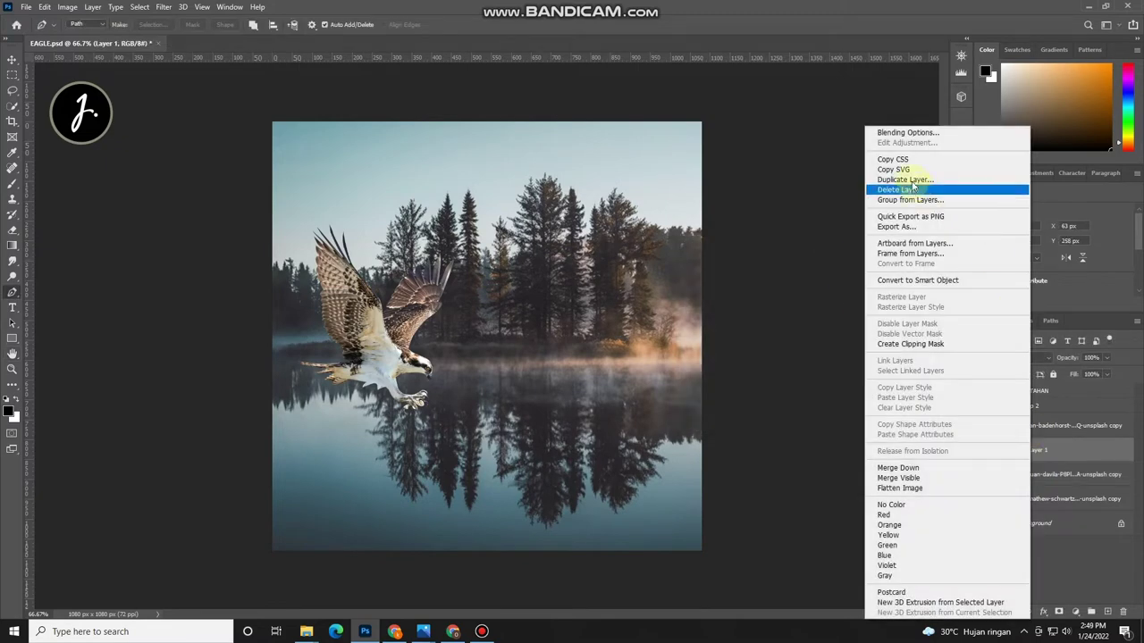
click(947, 187)
key(ctrl+t)
right_click(396, 366)
click(409, 577)
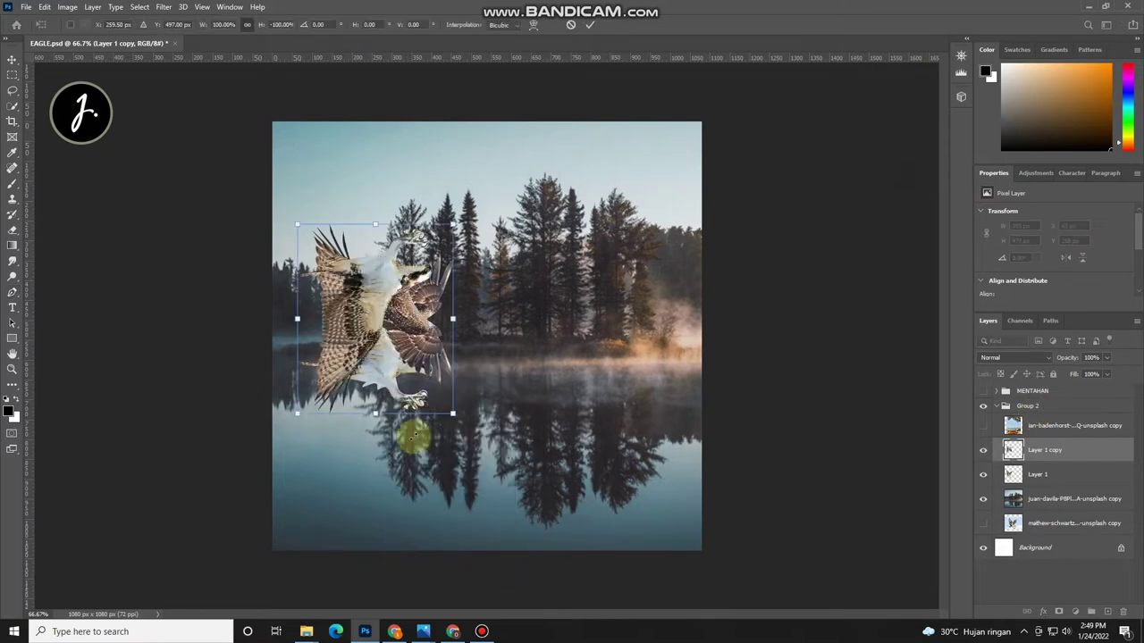
drag(391, 284, 390, 462)
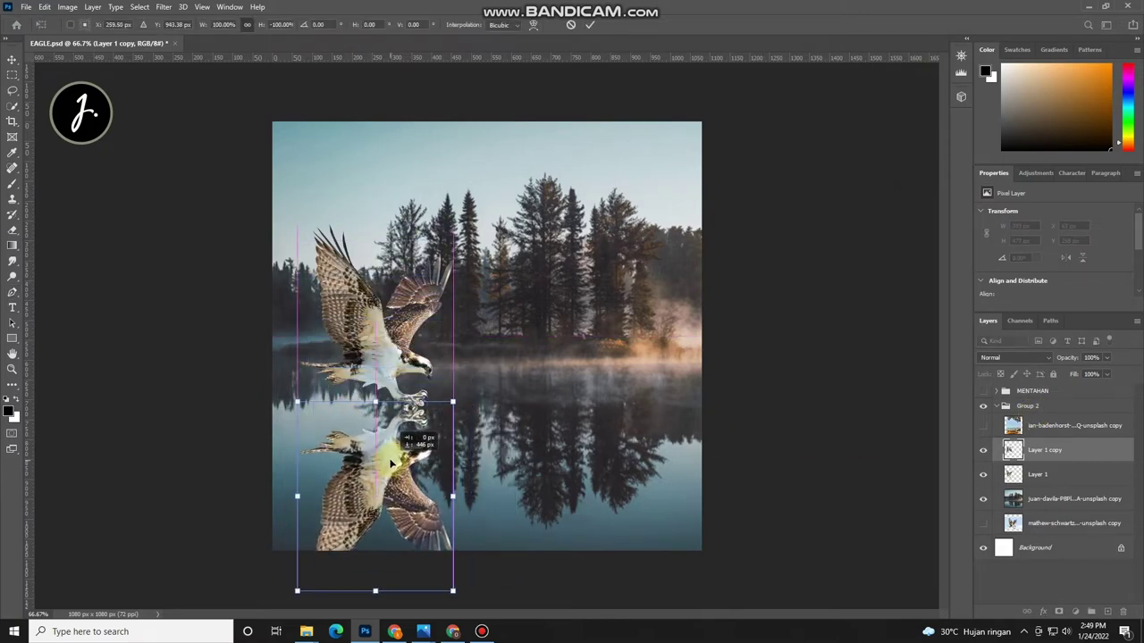
click(591, 27)
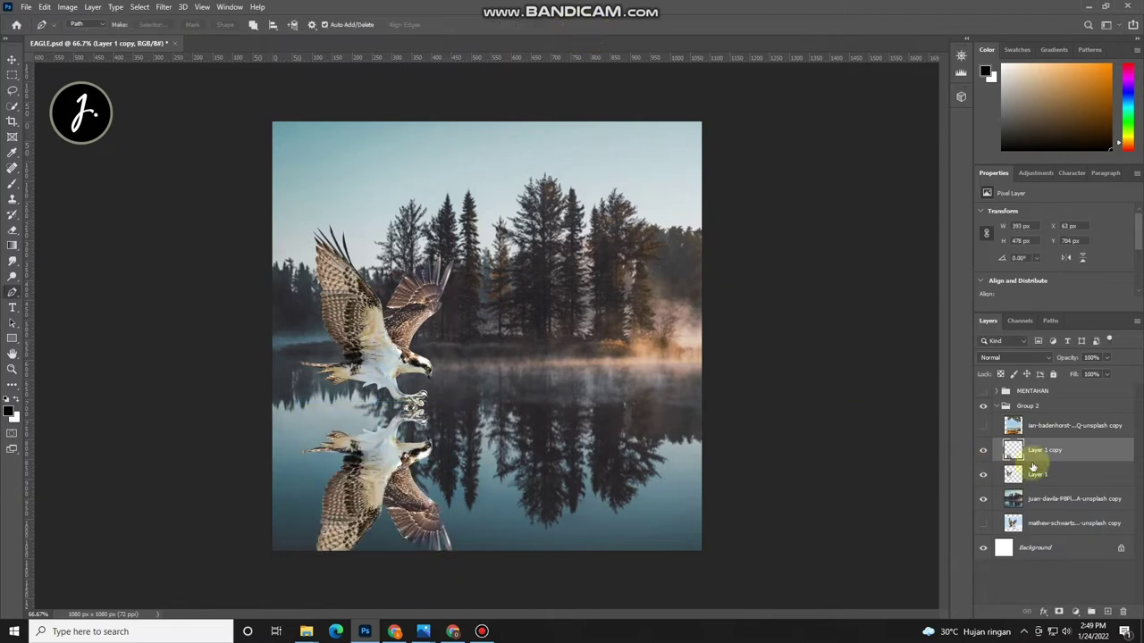
Step: Set the reflection to Overlay blend, shorten it, and give it 31% opacity
click(1015, 357)
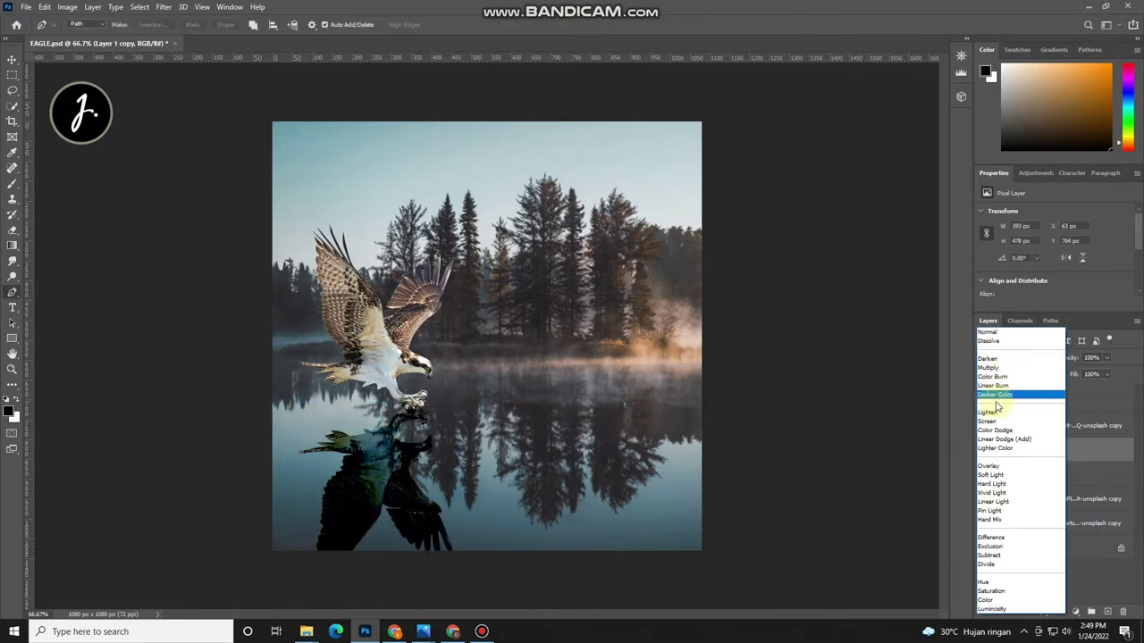
click(989, 465)
key(ctrl+t)
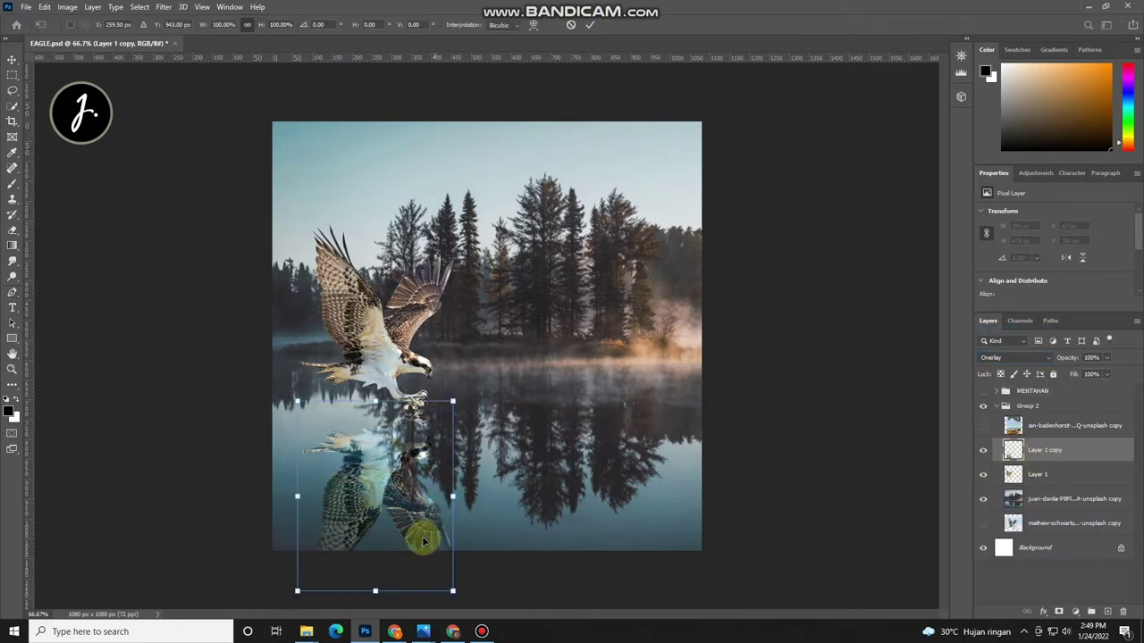
mouse_move(376, 590)
mouse_down()
mouse_move(366, 561)
mouse_move(376, 569)
mouse_up()
key(Return)
text(79)
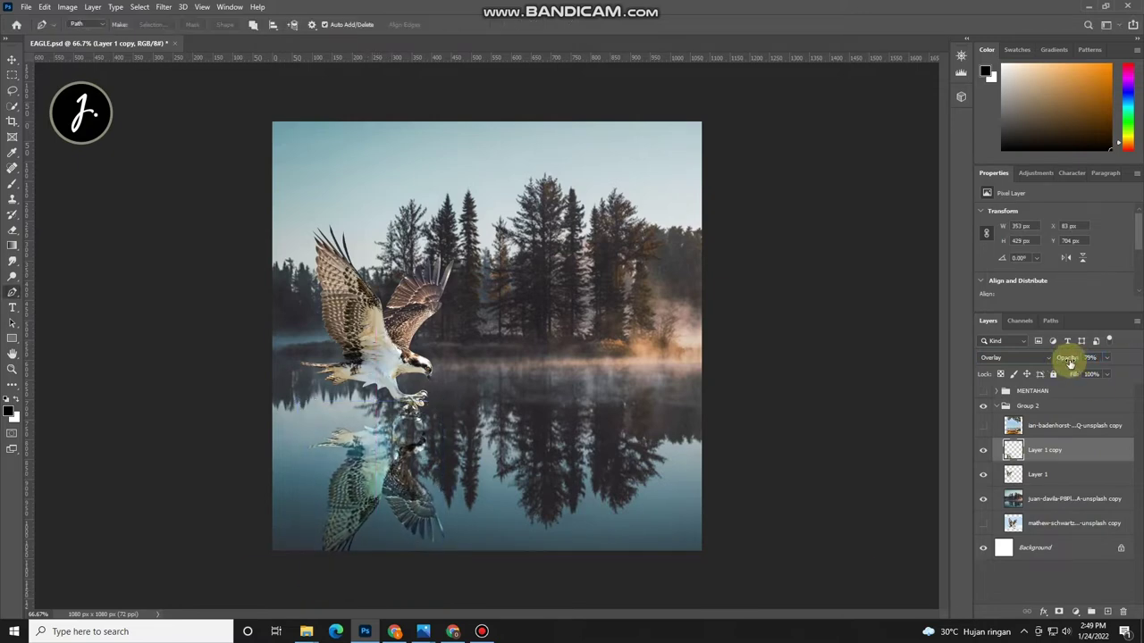
text(31)
click(1058, 457)
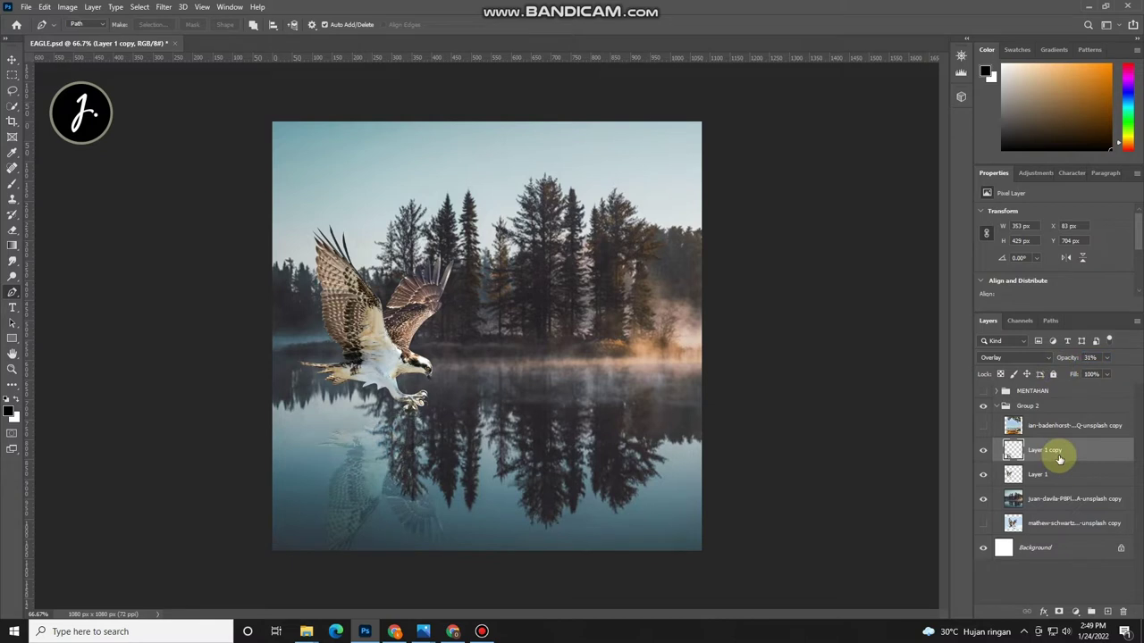
Step: Squash the reflection further vertically, then reselect the original osprey on Layer 1
key(ctrl+t)
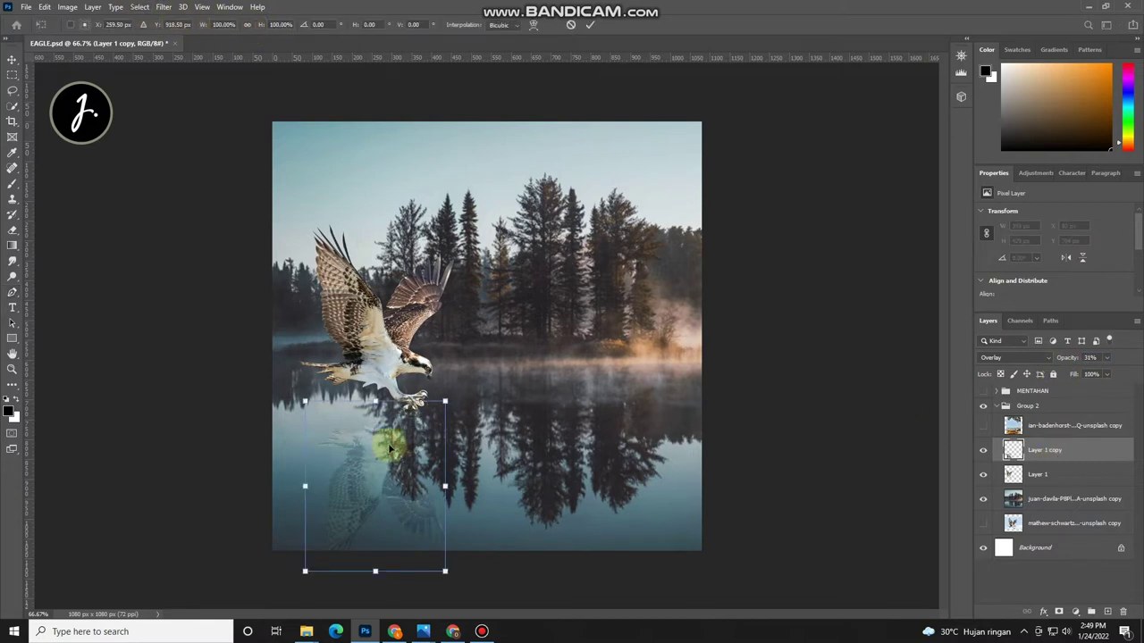
drag(376, 571, 369, 517)
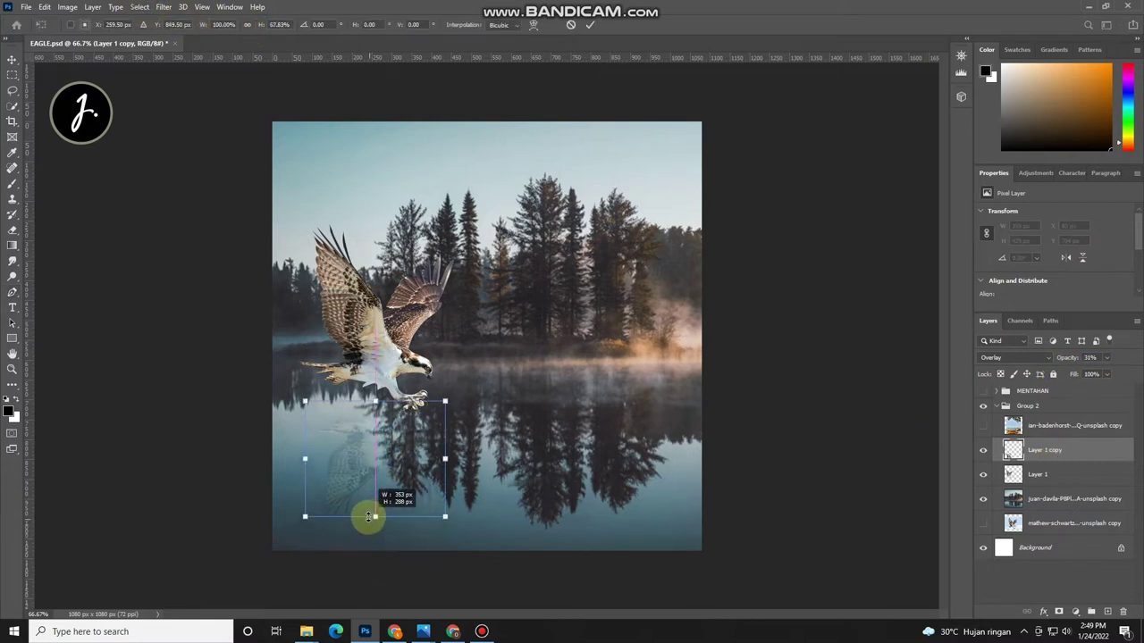
click(589, 25)
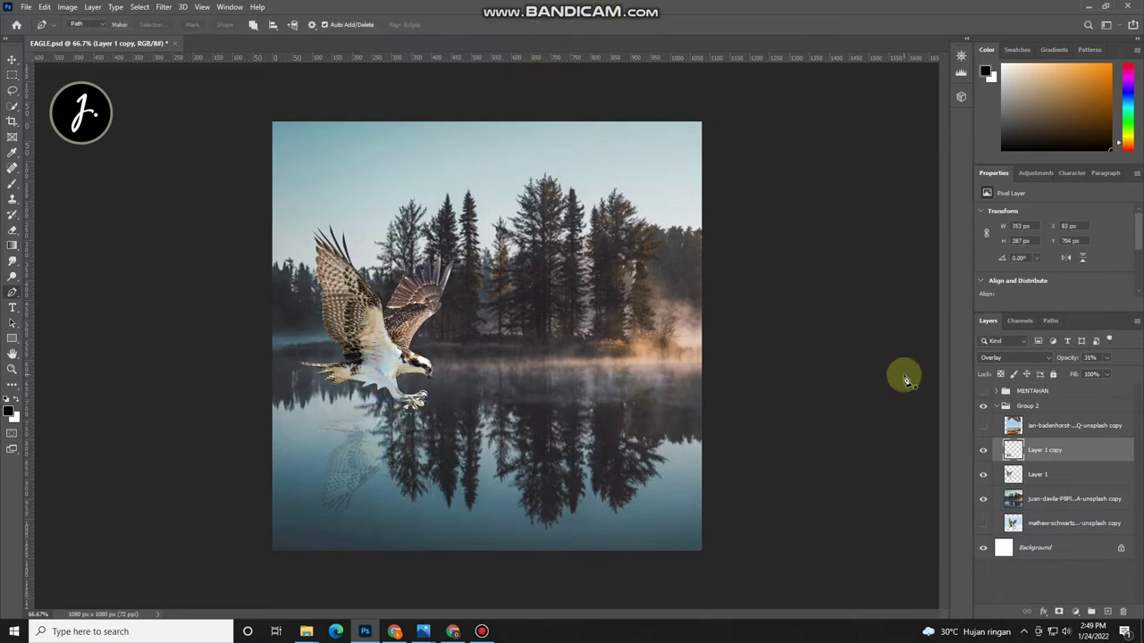
click(1029, 478)
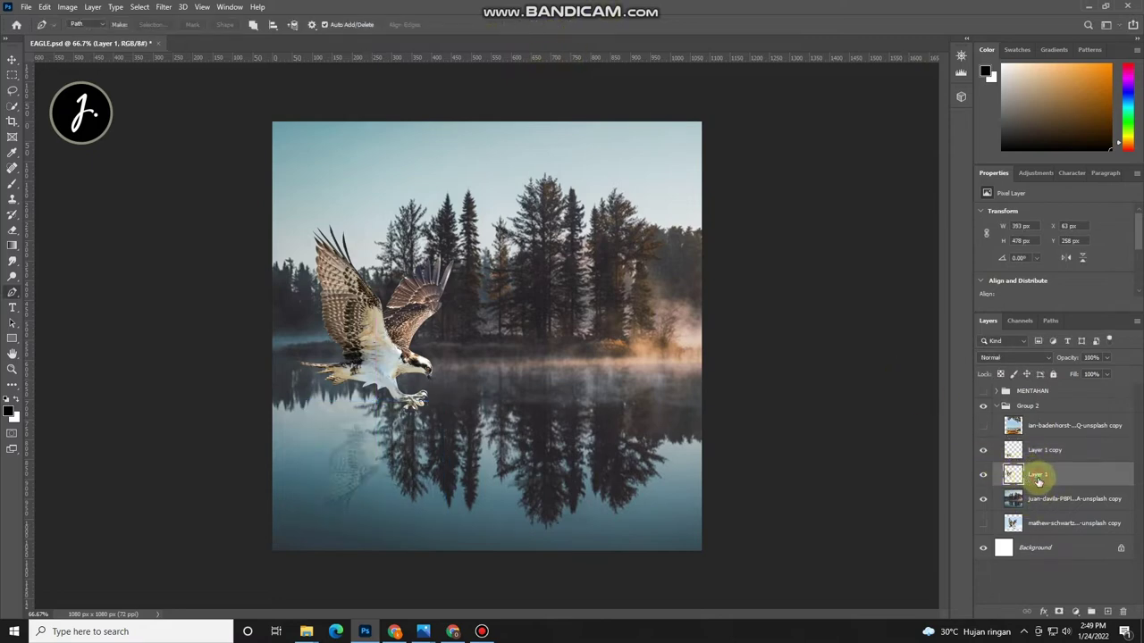
key(ctrl+plus)
key(ctrl+plus)
Step: Smudge the osprey's wing edges and talons at 5% strength on Layer 1
drag(484, 314, 688, 343)
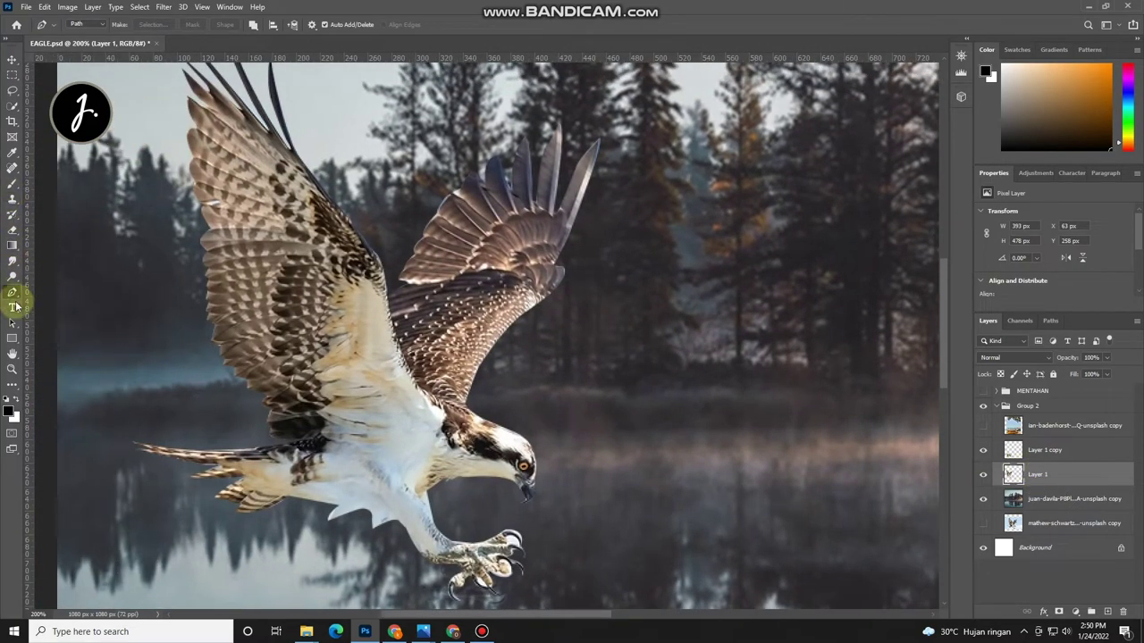
click(12, 263)
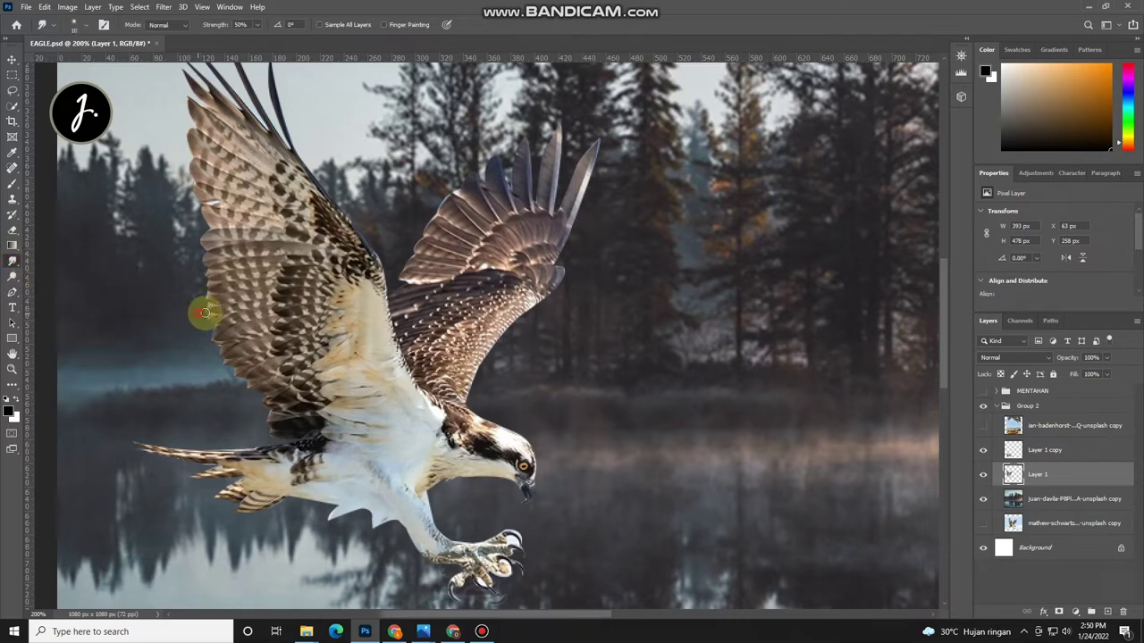
drag(216, 25, 210, 26)
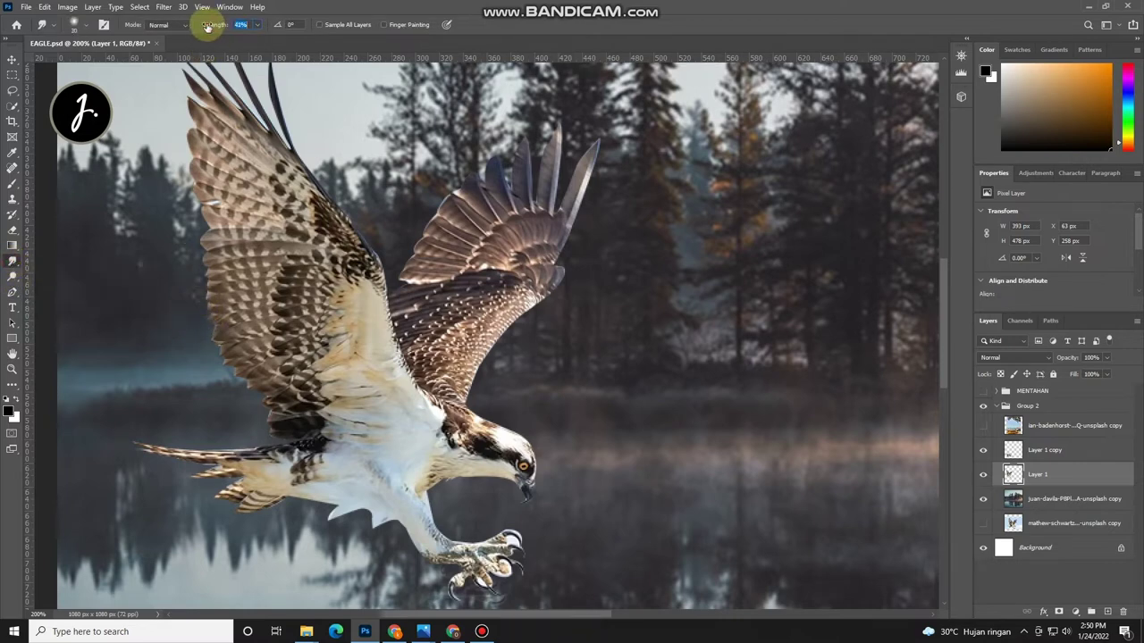
click(191, 134)
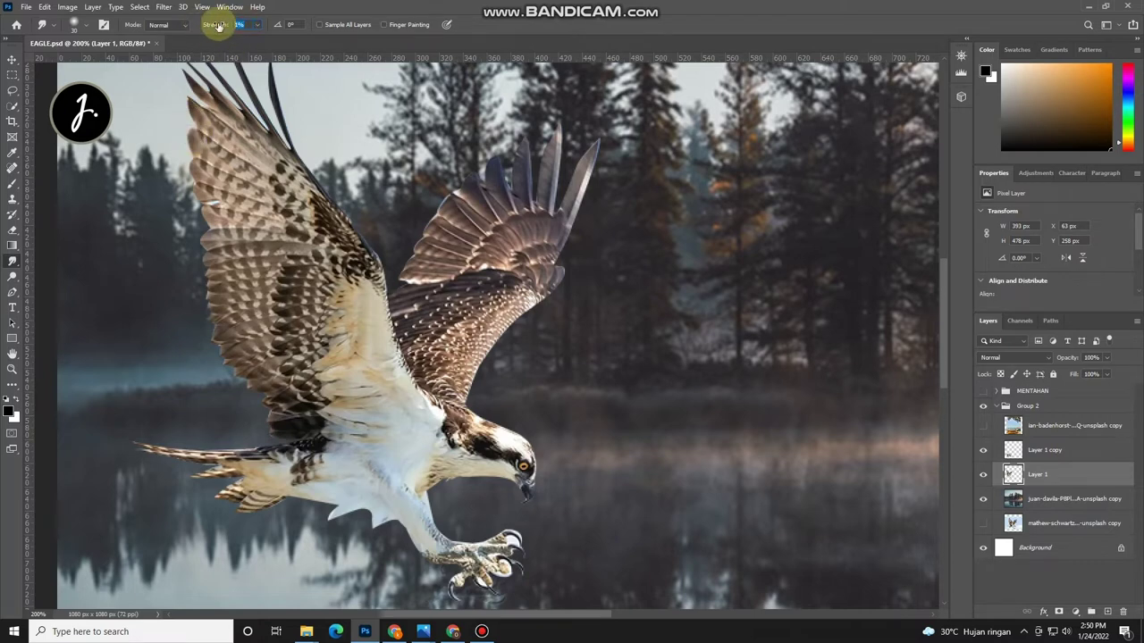
scroll(237, 120, up, 3)
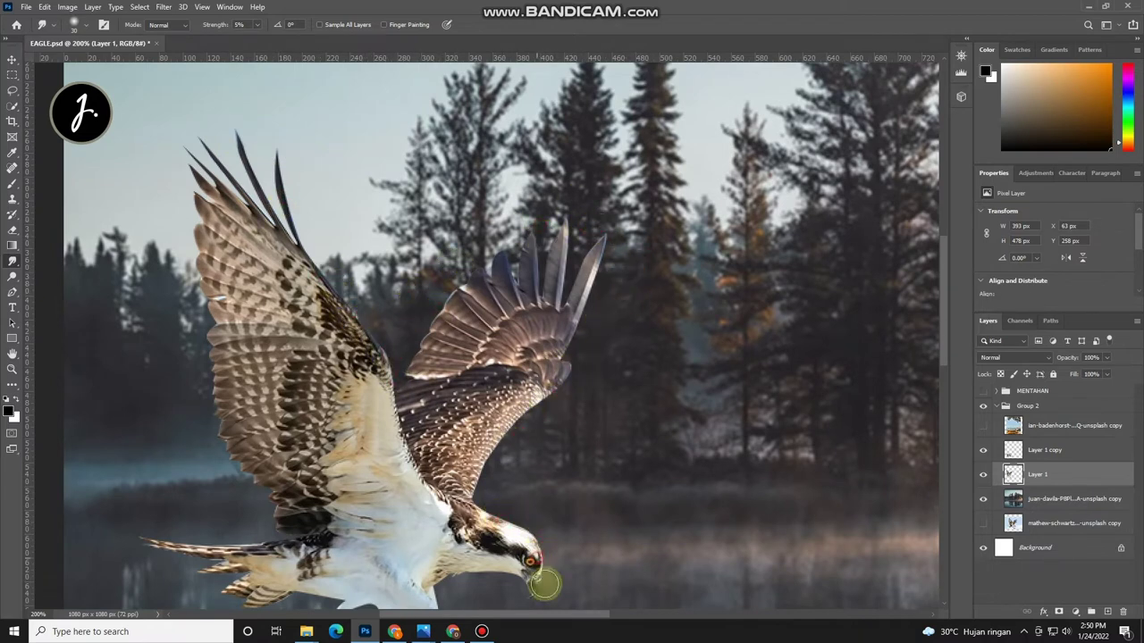
scroll(500, 506, down, 3)
scroll(488, 519, down, 3)
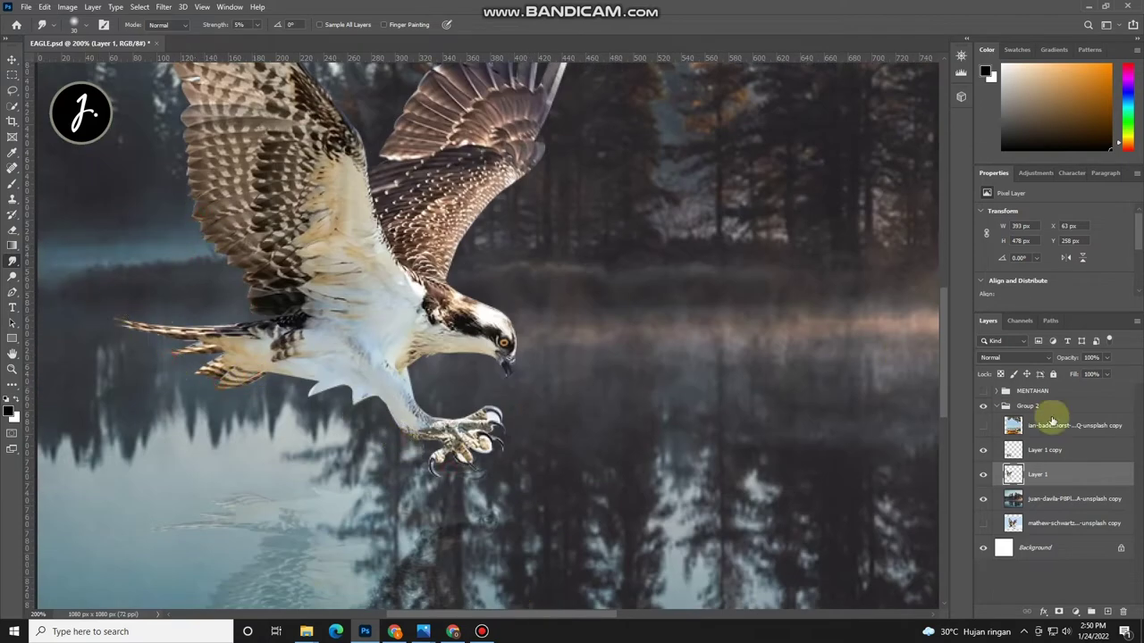
click(1044, 451)
key(ctrl+t)
Step: Nudge the reflection about 20 px right and 12 px down beneath the talons
drag(472, 459, 500, 463)
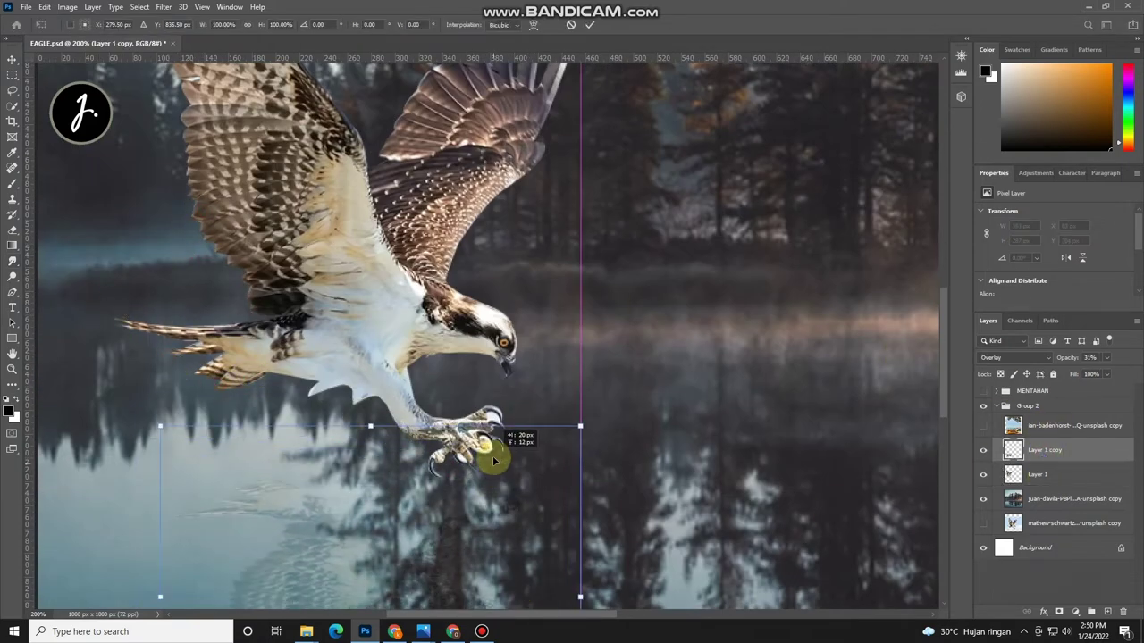
click(590, 24)
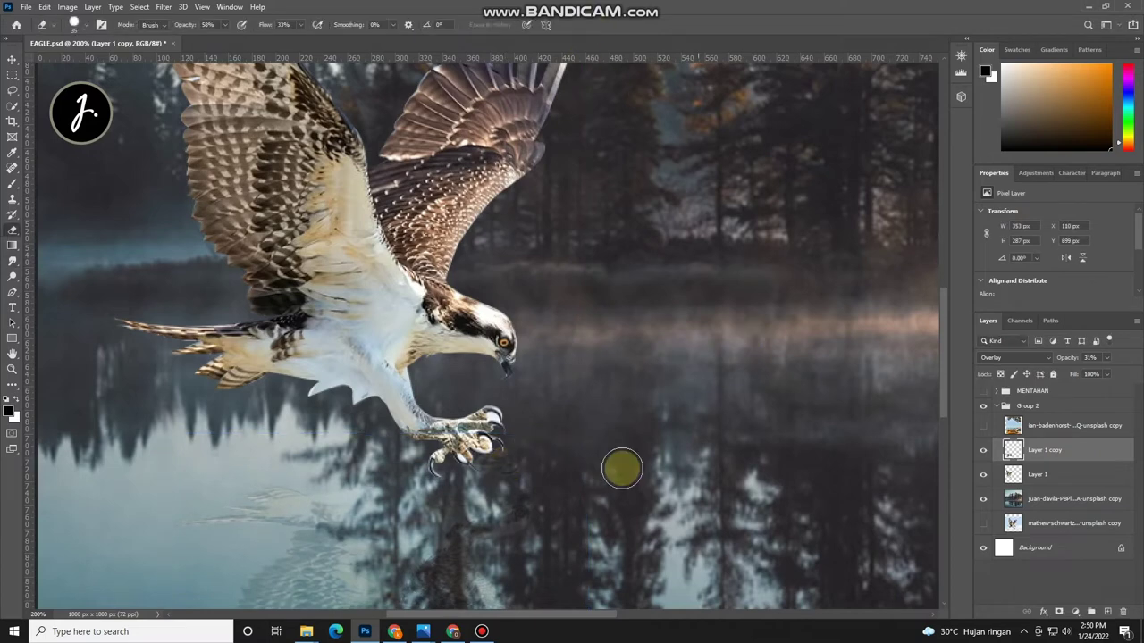
key(b)
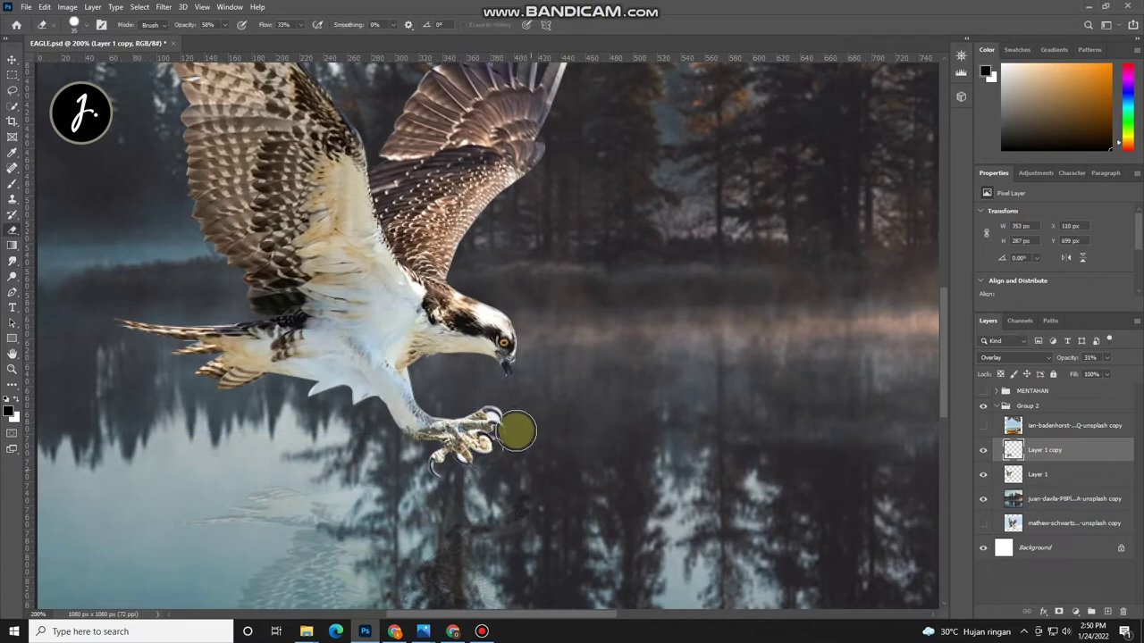
click(1036, 474)
key(p)
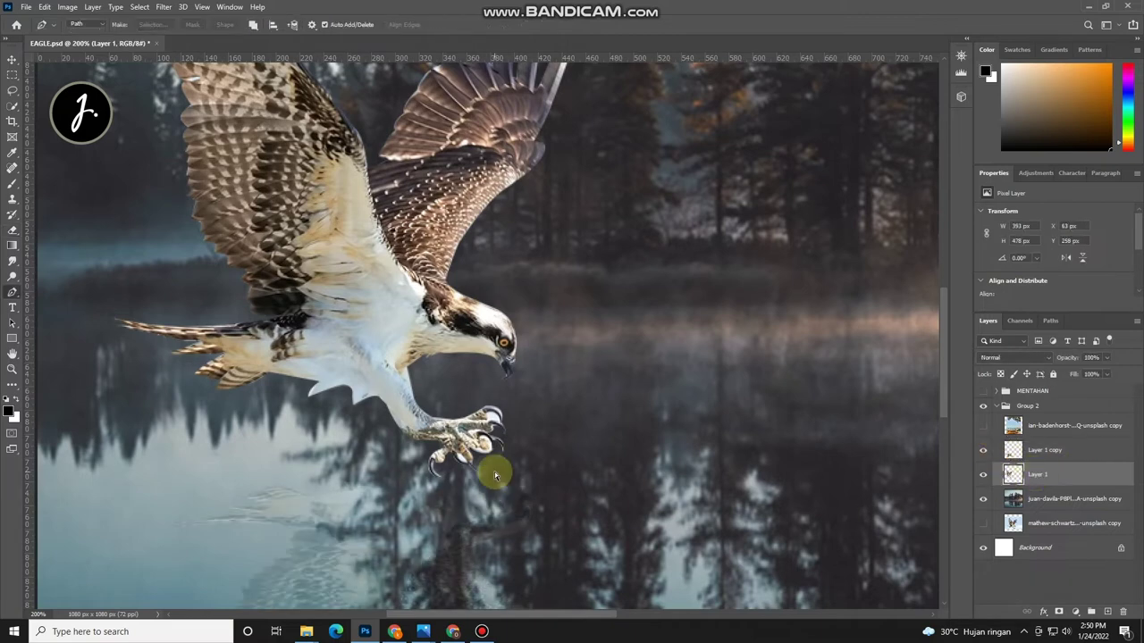
key(ctrl+plus)
click(18, 107)
Step: Magic-wand select the background gaps between the osprey's talons on Layer 1
click(62, 130)
click(497, 460)
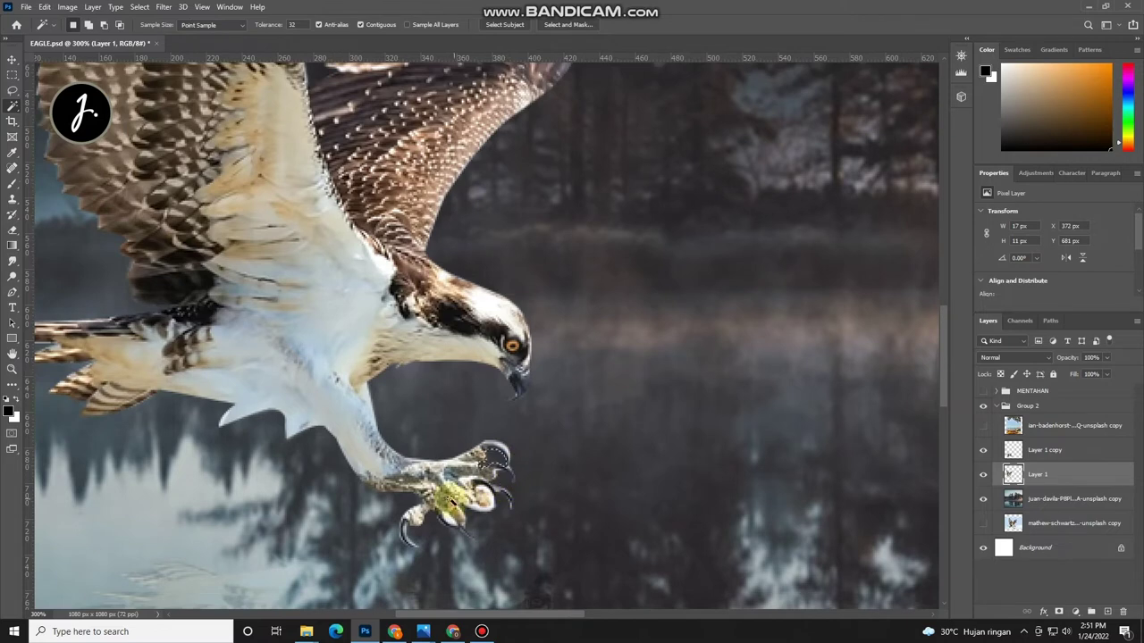
click(475, 487)
click(505, 487)
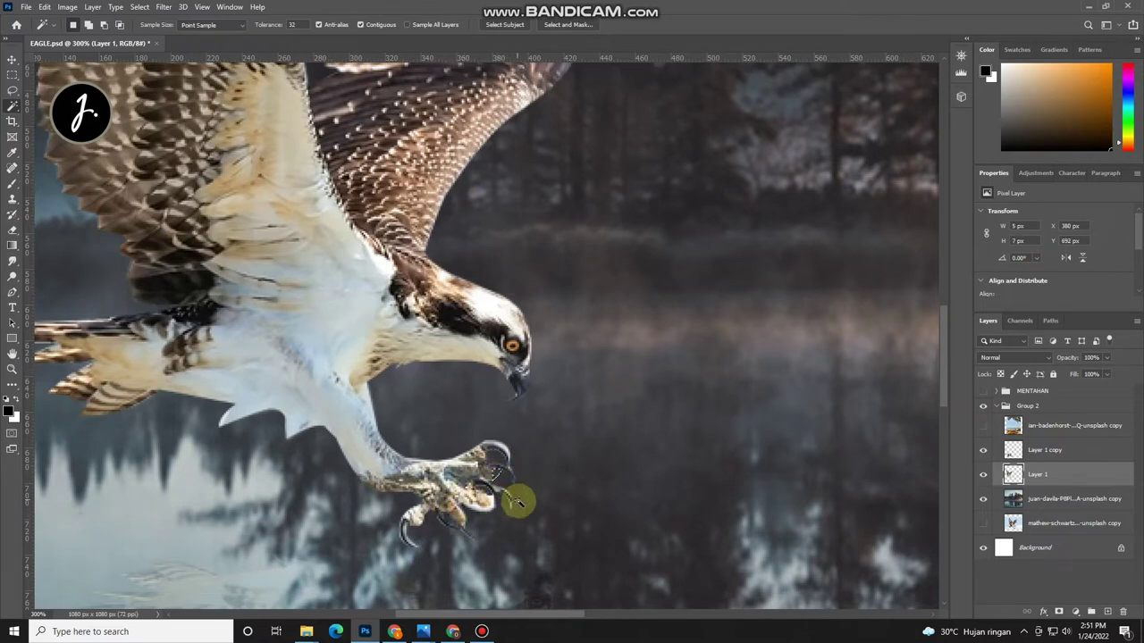
click(490, 501)
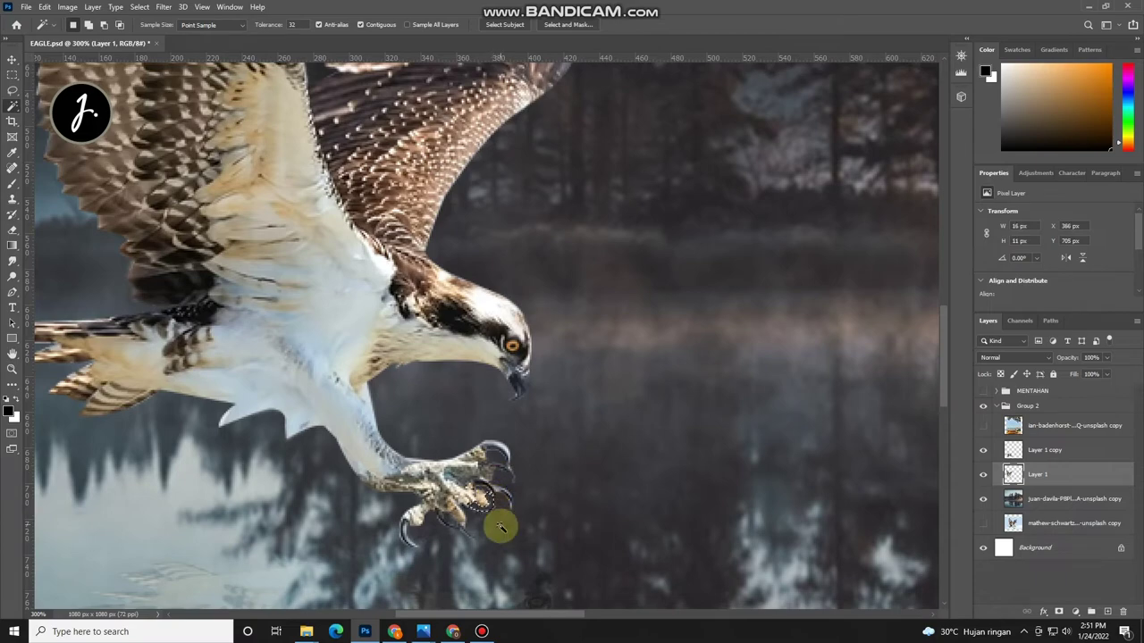
key(ctrl+minus)
key(ctrl+minus)
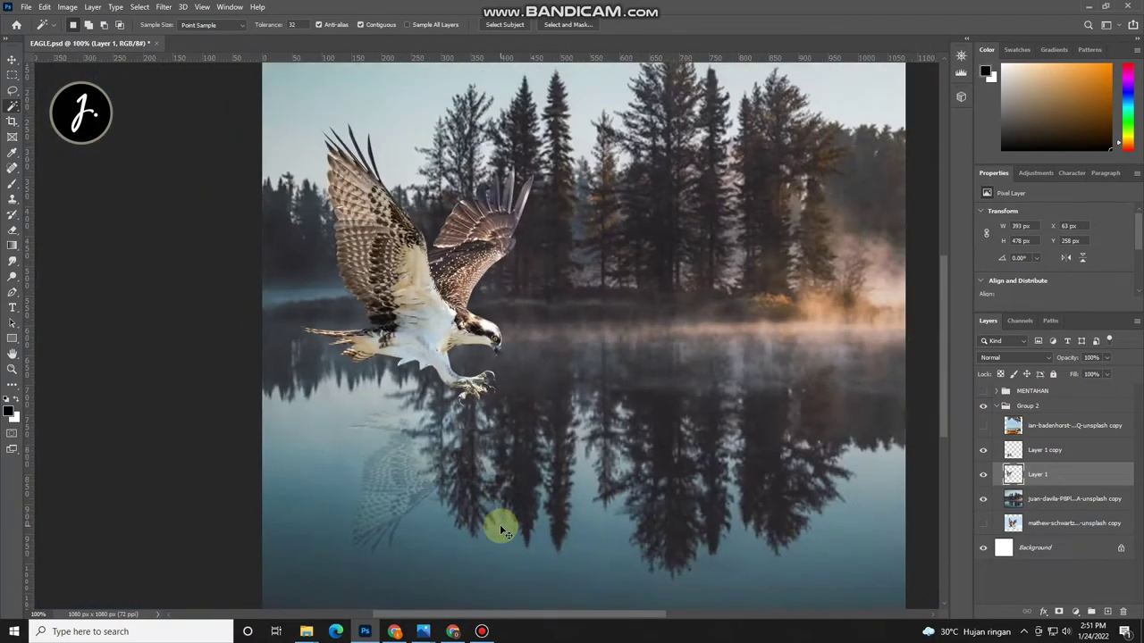
key(ctrl+minus)
click(1075, 612)
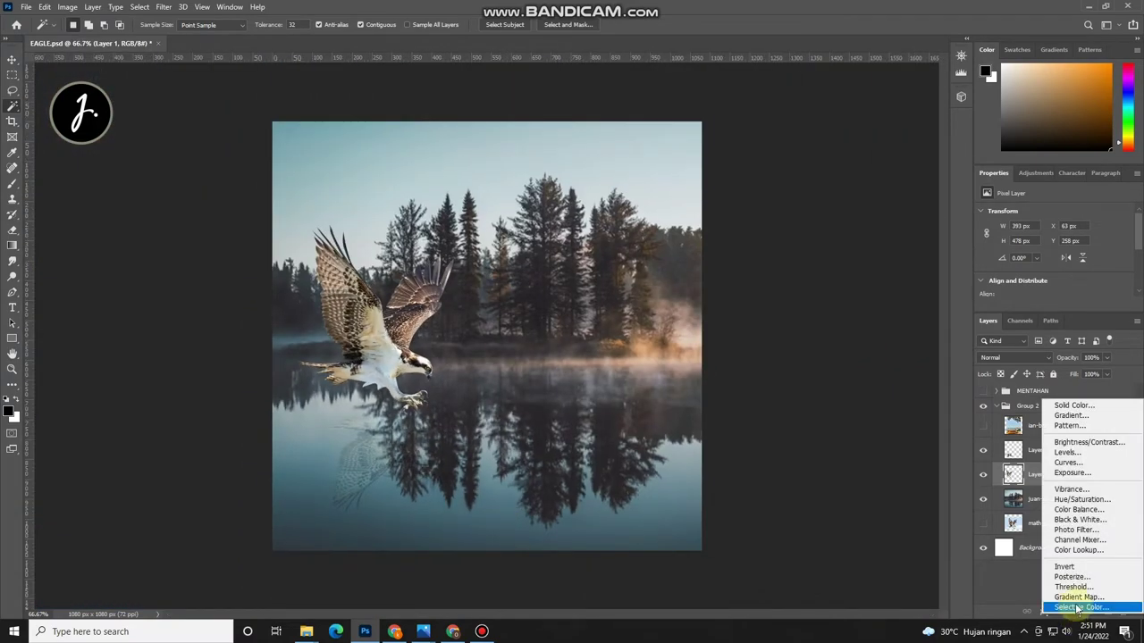
Step: Add a Selective Color adjustment clipped to Layer 1, raising the osprey's Blacks to +32%
click(1078, 607)
click(1053, 305)
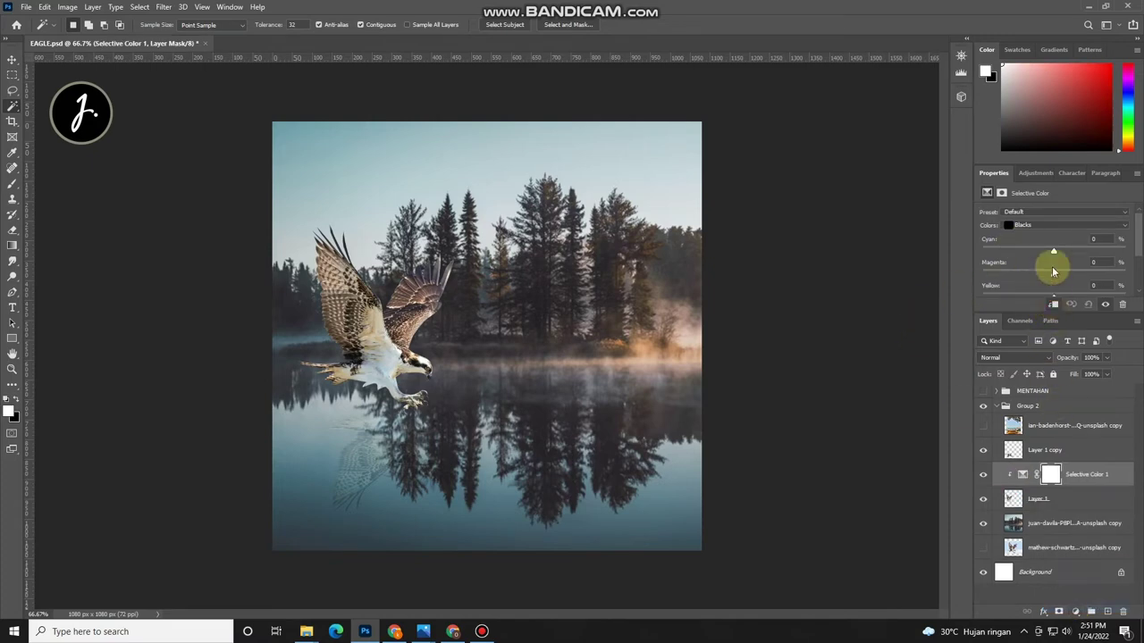
scroll(1054, 286, down, 1)
drag(1052, 295, 1103, 290)
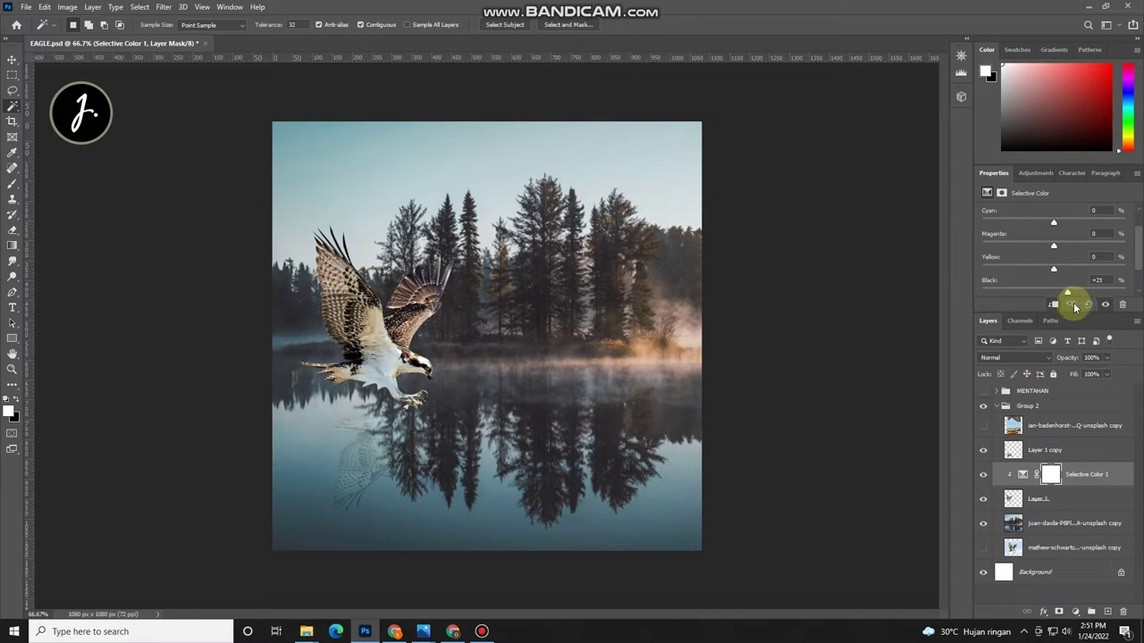
Step: Make the beach-boat photo layer visible and select it
click(1066, 451)
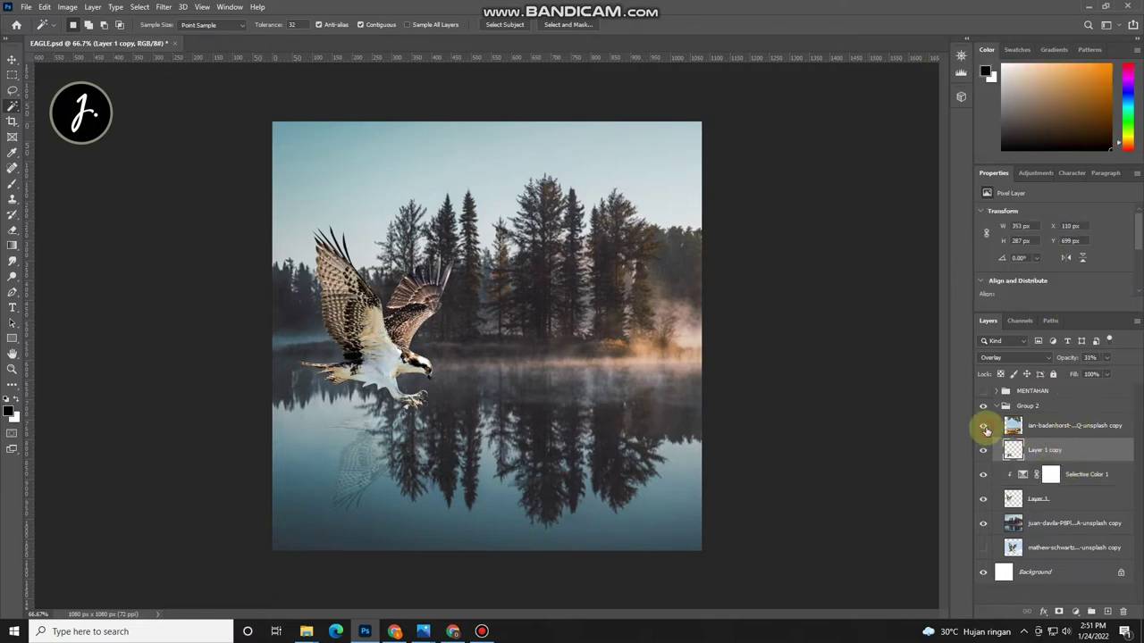
click(983, 427)
click(1027, 425)
Step: Copy a rectangular selection around the yellow boat to Layer 2 and hide the source photo
click(13, 74)
drag(320, 416, 466, 506)
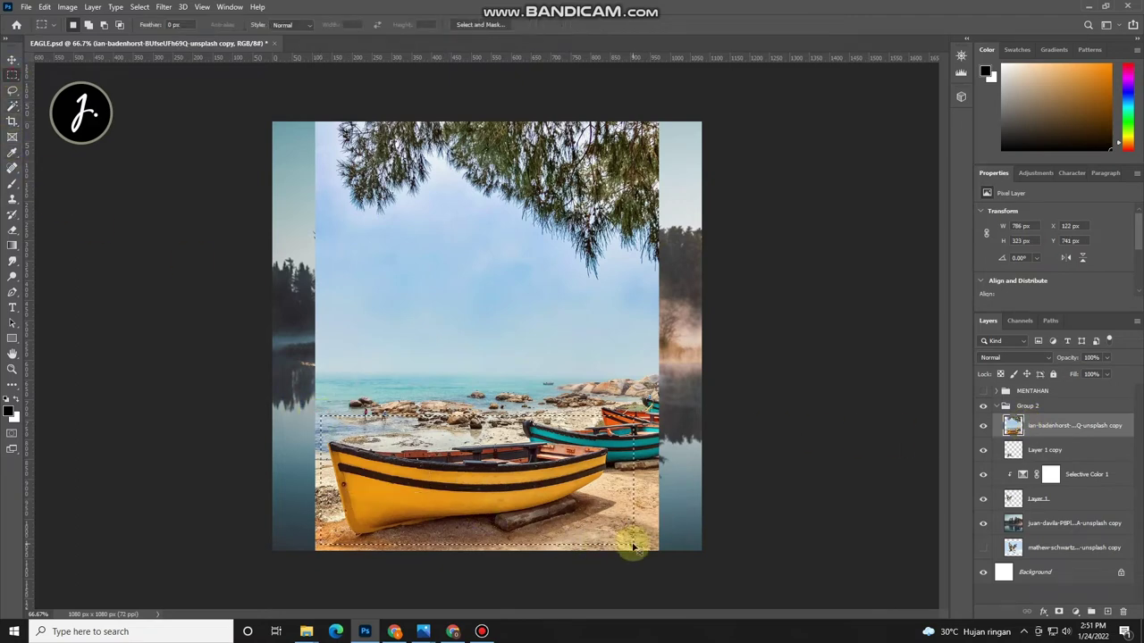
key(ctrl+j)
click(984, 451)
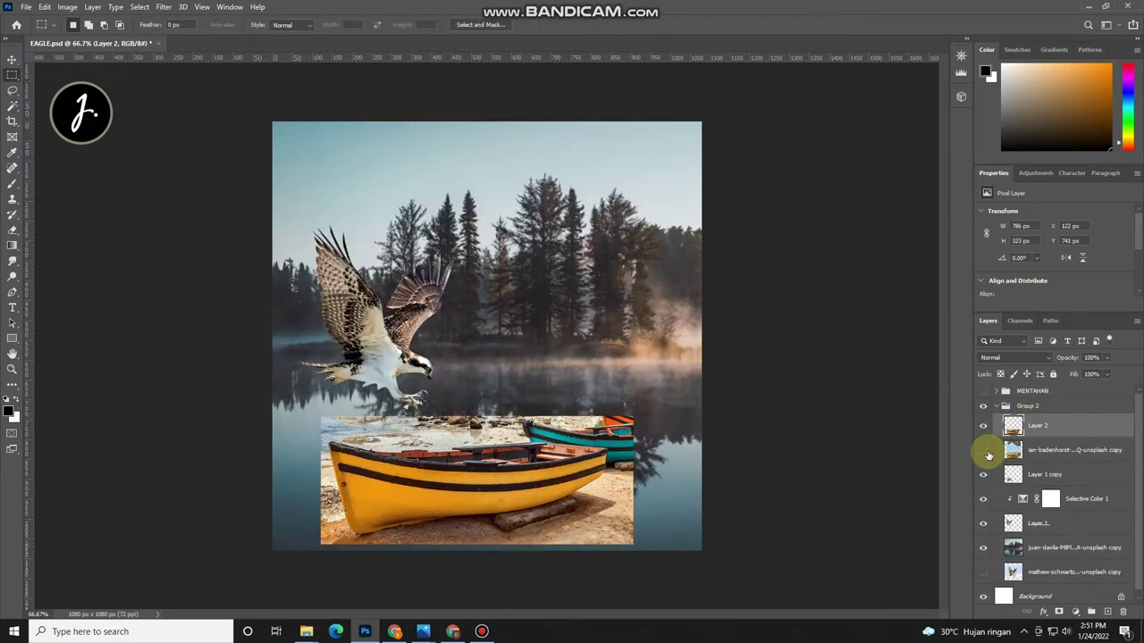
Step: Move the boat crop up to the middle of the lake
key(ctrl+plus)
key(ctrl+t)
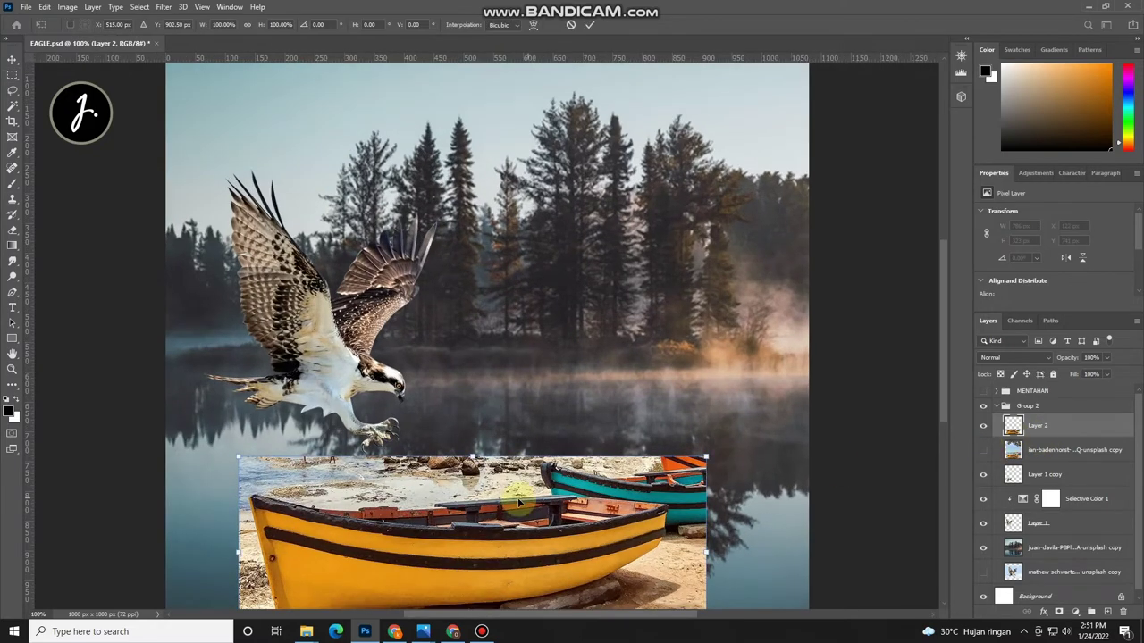
drag(527, 496, 581, 280)
click(593, 28)
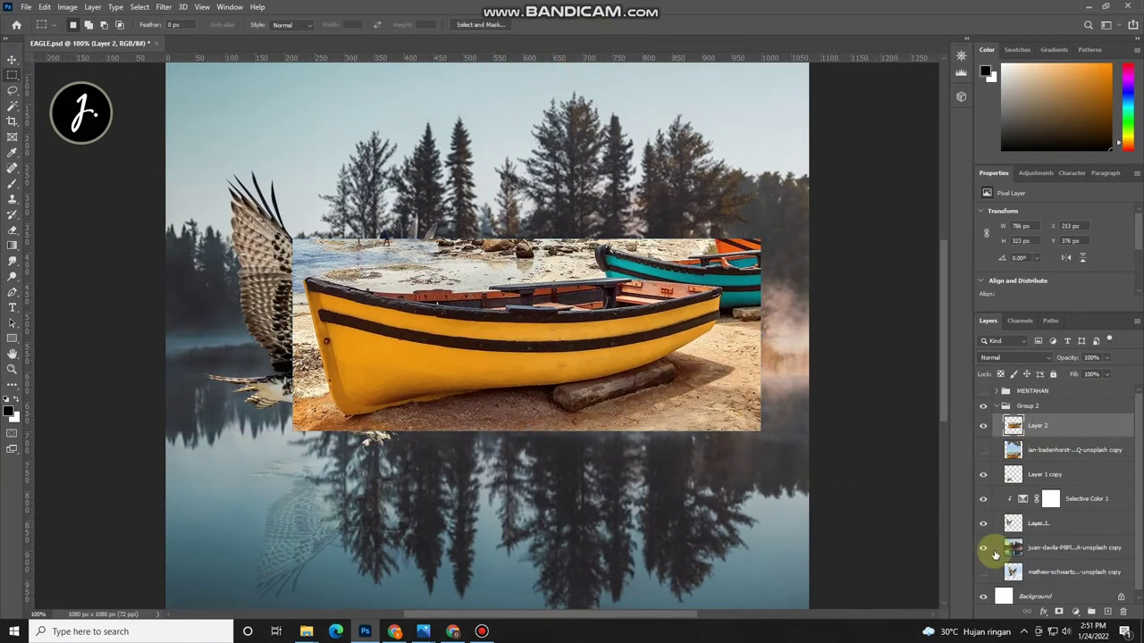
key(ctrl+plus)
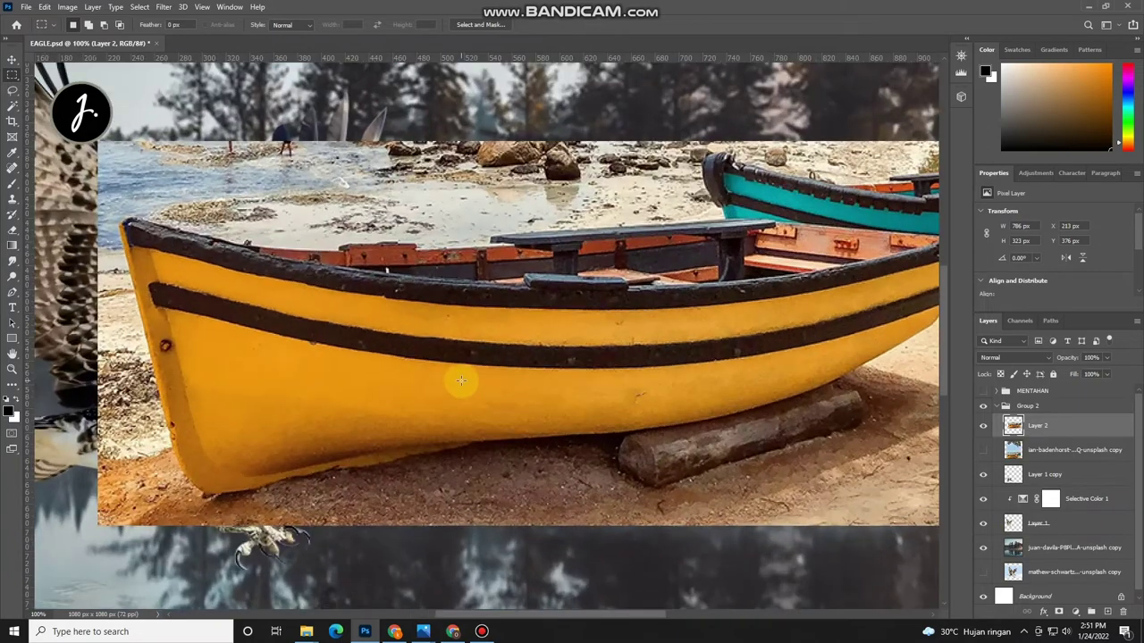
Step: Trace a pen path down the boat's left side and along its bottom edge
key(p)
click(123, 230)
click(141, 318)
click(157, 394)
click(203, 494)
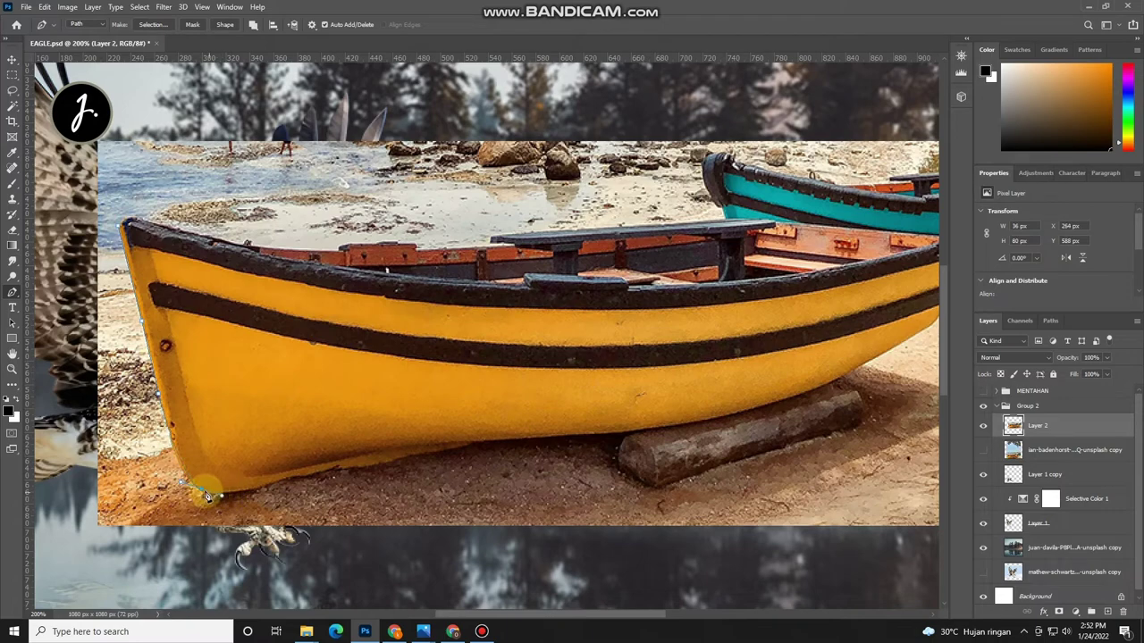
click(303, 477)
click(337, 466)
click(399, 455)
click(471, 441)
click(615, 432)
click(643, 430)
Step: Finish the pen outline around the boat's right end and top, closing it at the start
drag(786, 383, 630, 444)
click(608, 474)
click(673, 442)
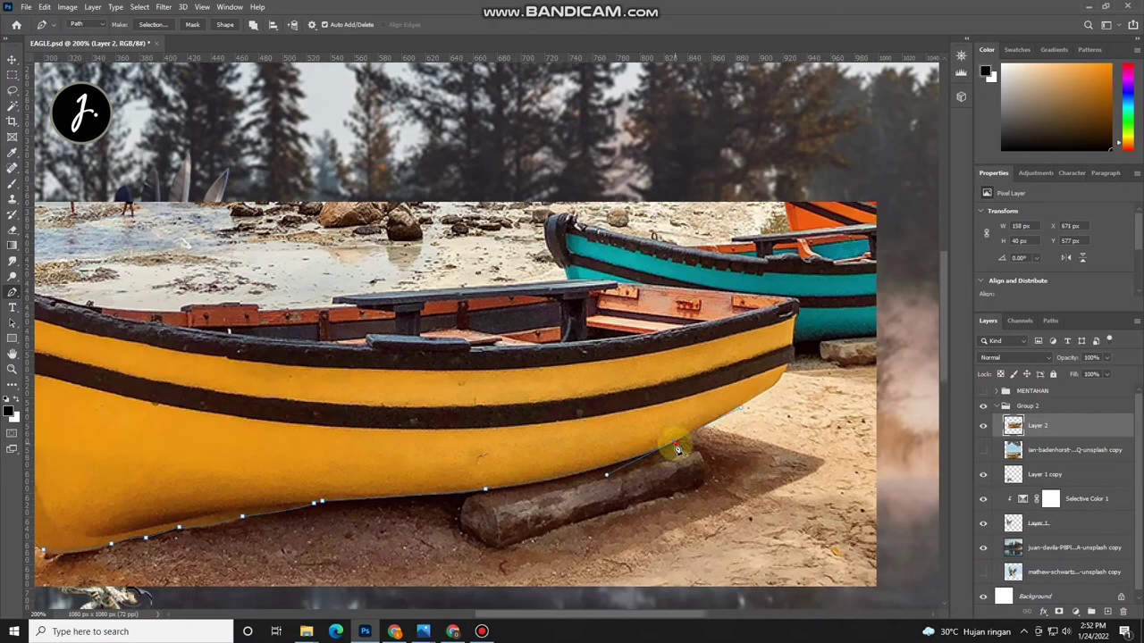
click(788, 359)
click(795, 298)
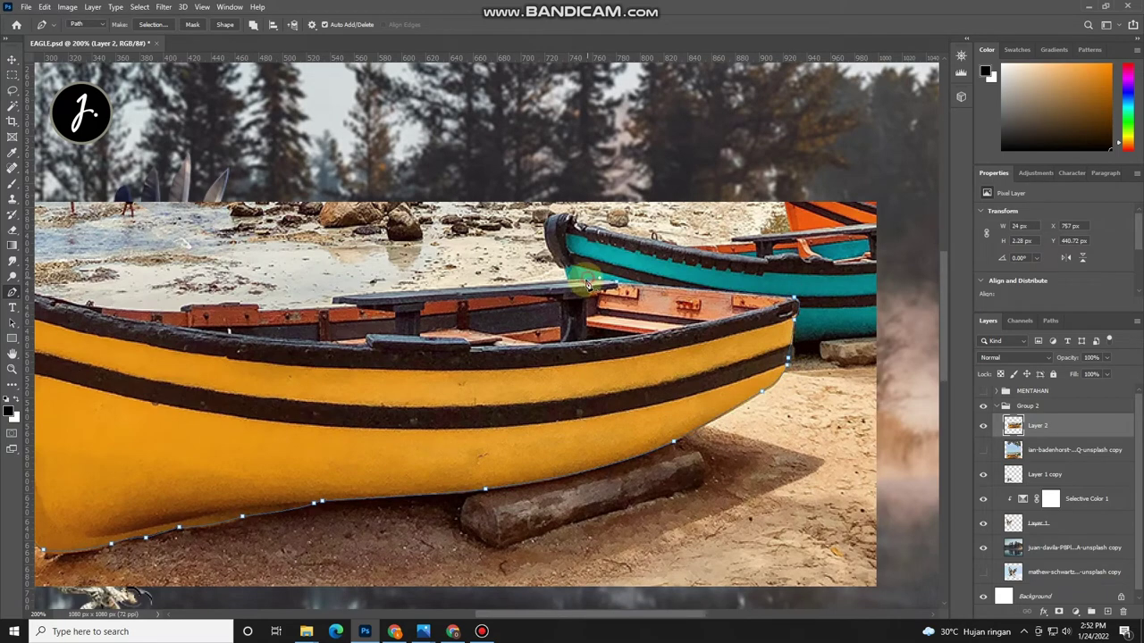
scroll(227, 308, left, 5)
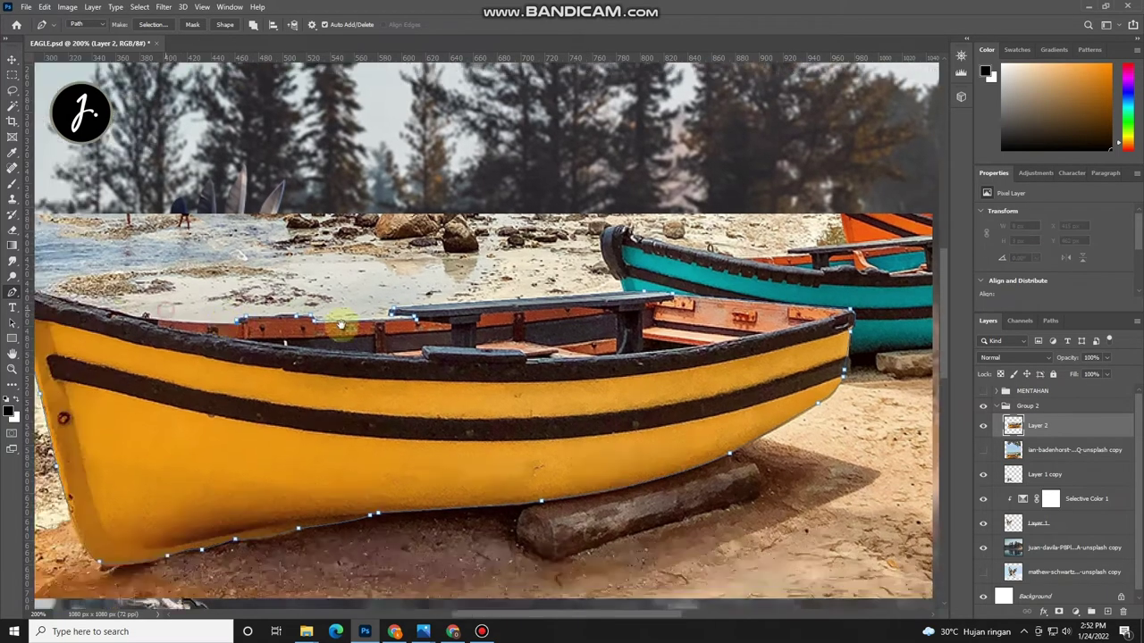
click(252, 322)
click(156, 298)
key(ctrl+minus)
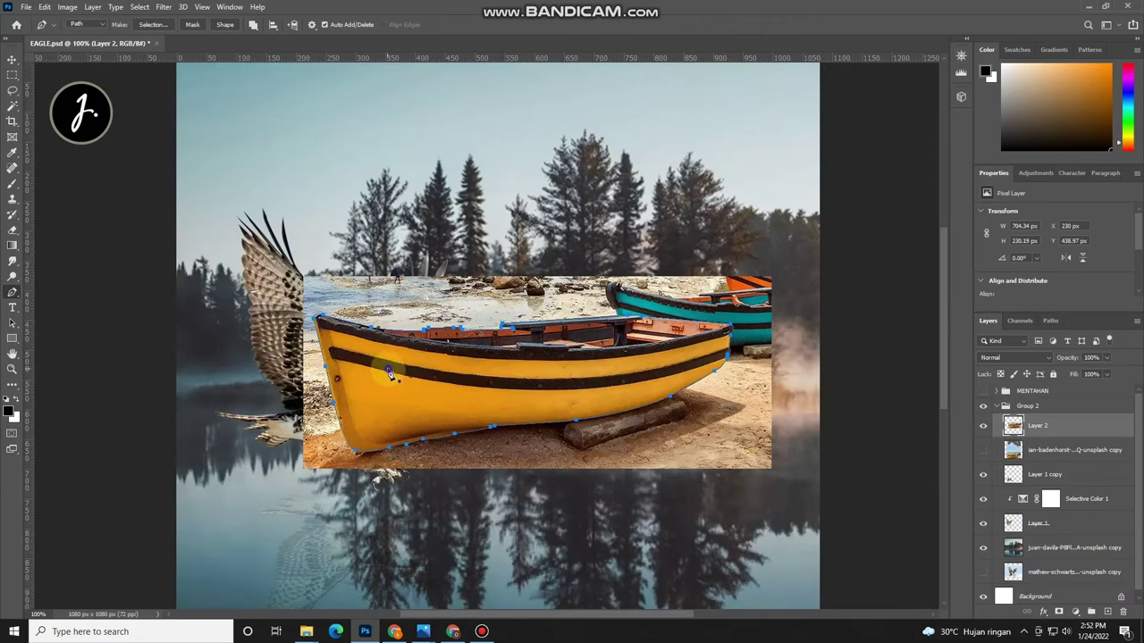
Step: Turn the boat outline into a selection, copy it to Layer 3, and hide the boat photo
right_click(387, 370)
click(422, 153)
click(625, 170)
key(ctrl+j)
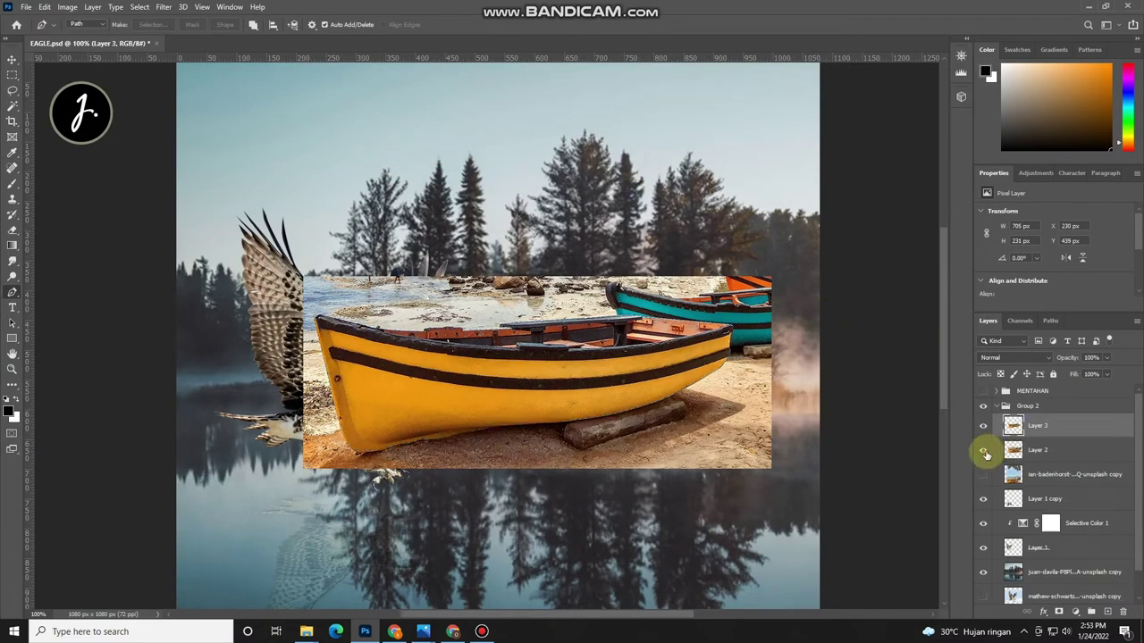
click(984, 451)
Step: Select the old boat photo layers that are no longer needed
click(1018, 452)
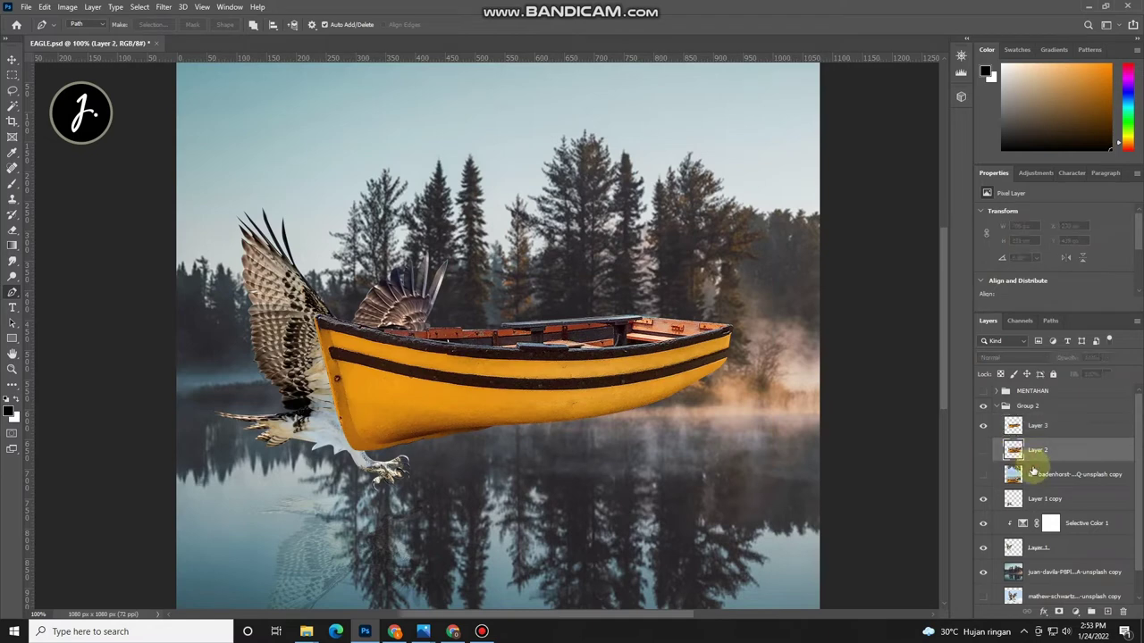
shift+click(1037, 474)
scroll(1041, 581, down, 1)
ctrl+click(1044, 587)
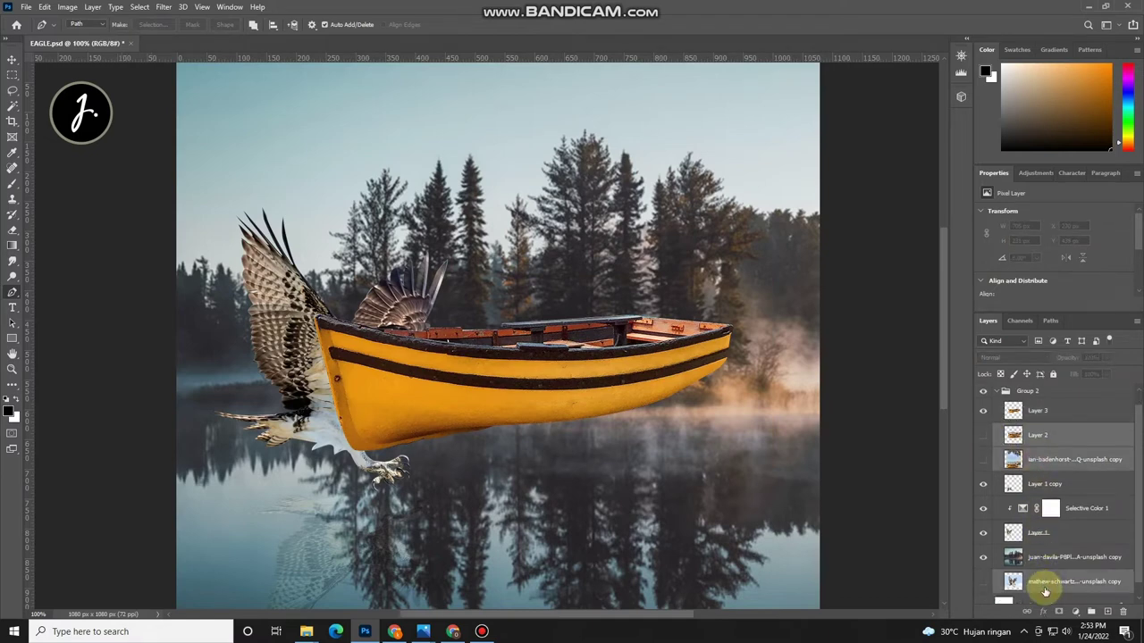
Step: Delete the unused photo layers and move the boat cutout to the lake's lower right
key(Delete)
key(ctrl+minus)
key(ctrl+t)
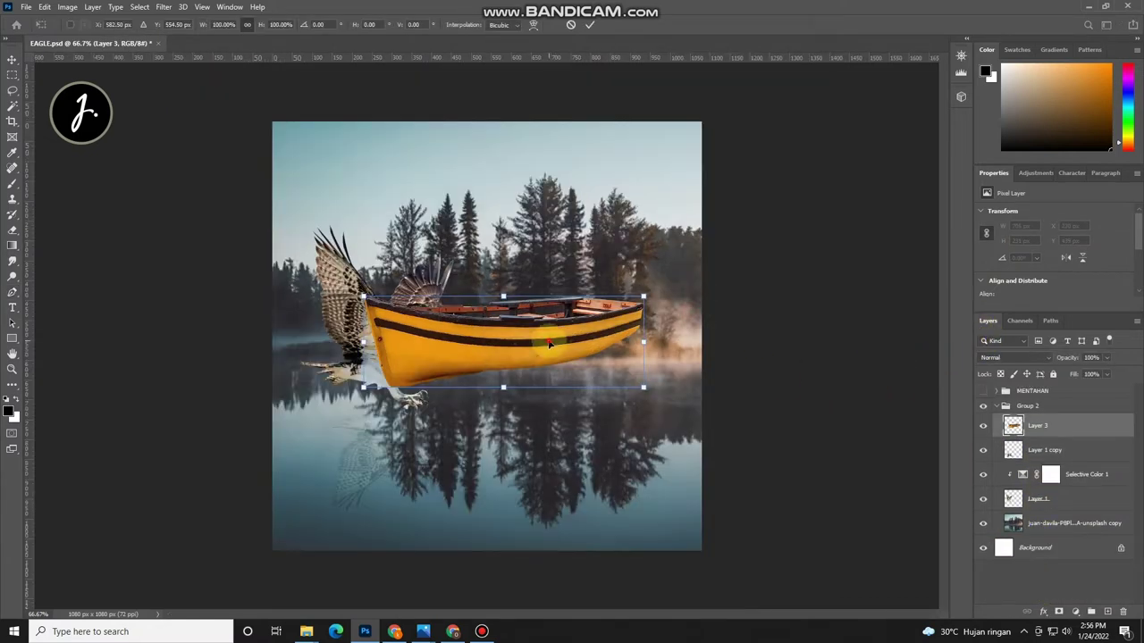
drag(549, 344, 678, 488)
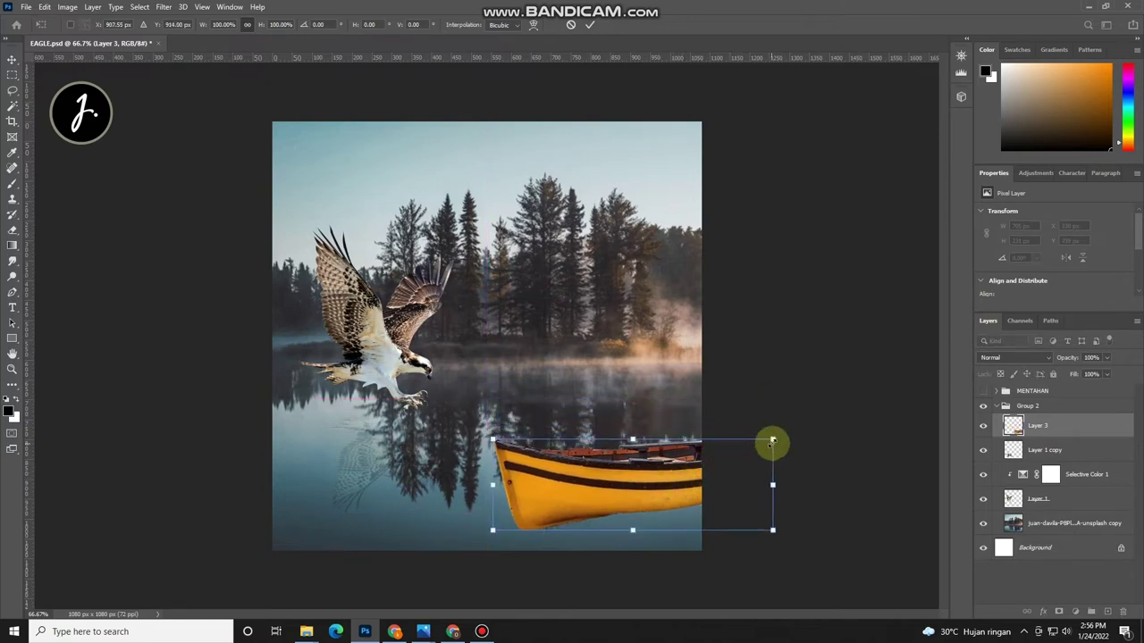
Step: Enlarge the boat to about 908 × 297 px and settle it on the water
drag(773, 439, 878, 403)
drag(639, 464, 620, 454)
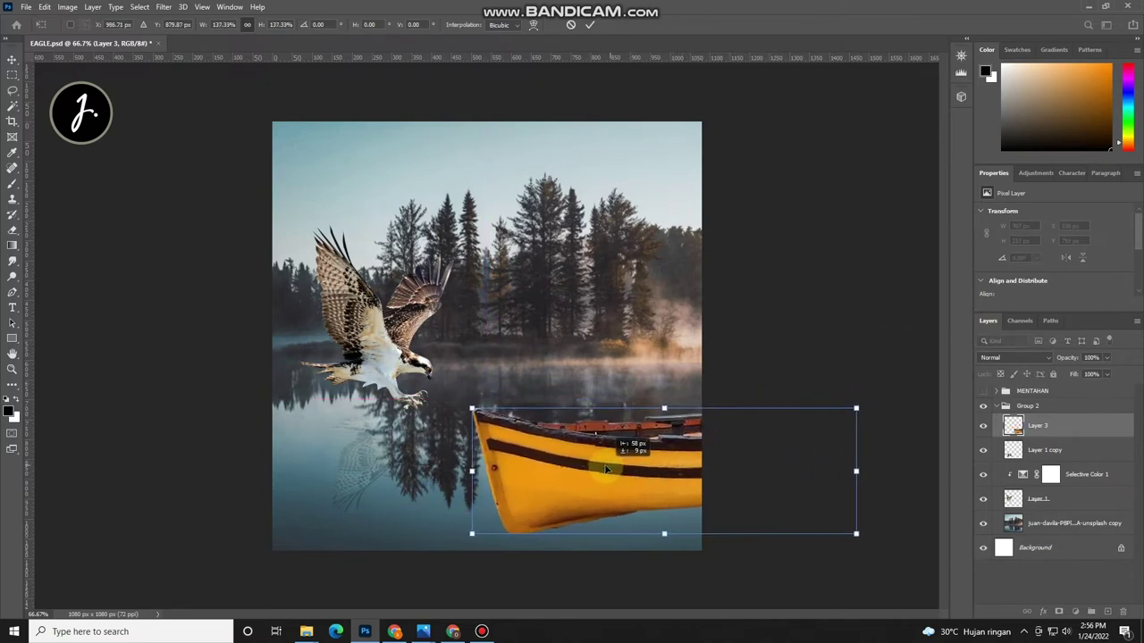
mouse_move(459, 409)
mouse_down()
mouse_move(447, 401)
mouse_move(480, 438)
mouse_up()
drag(855, 536, 779, 501)
drag(644, 461, 670, 469)
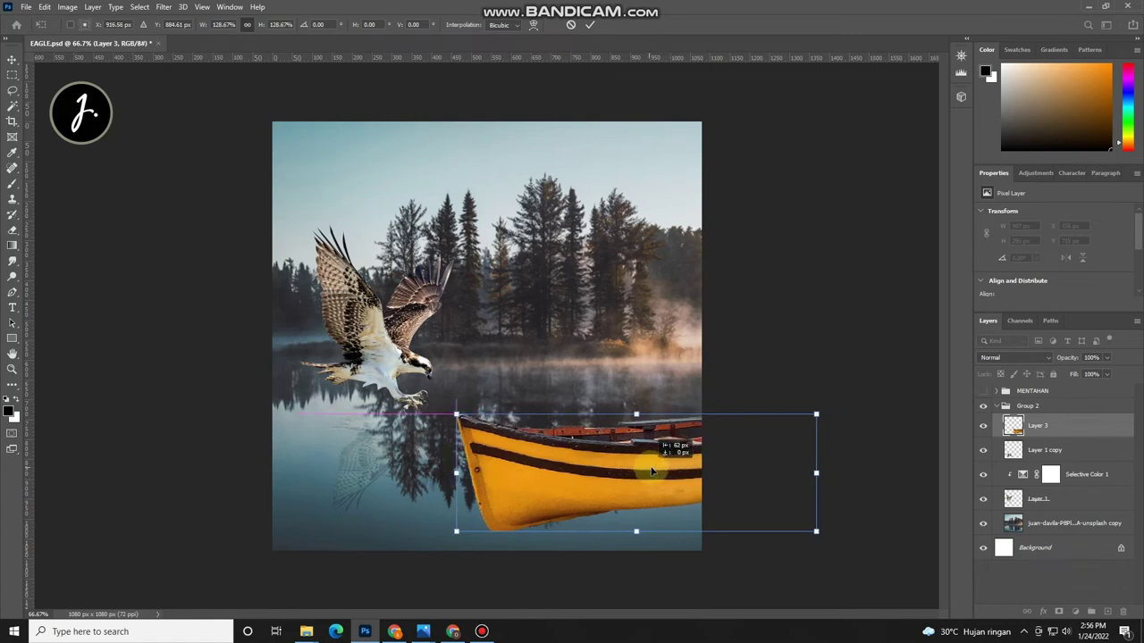
drag(670, 469, 666, 477)
click(590, 25)
key(e)
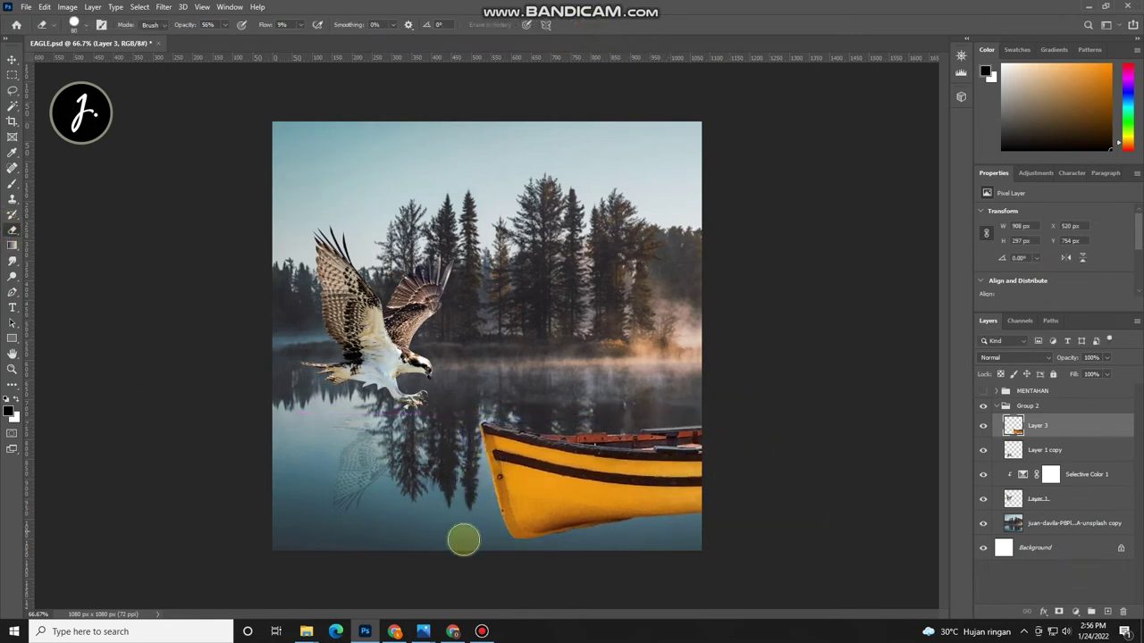
Step: Softly erase along the boat's lower hull so it fades into the lake
mouse_move(505, 533)
mouse_down()
mouse_move(562, 536)
mouse_move(459, 531)
mouse_move(528, 538)
mouse_move(706, 521)
mouse_move(650, 540)
mouse_move(623, 521)
mouse_move(516, 521)
mouse_move(564, 537)
mouse_move(544, 528)
mouse_move(712, 528)
mouse_move(664, 534)
mouse_up()
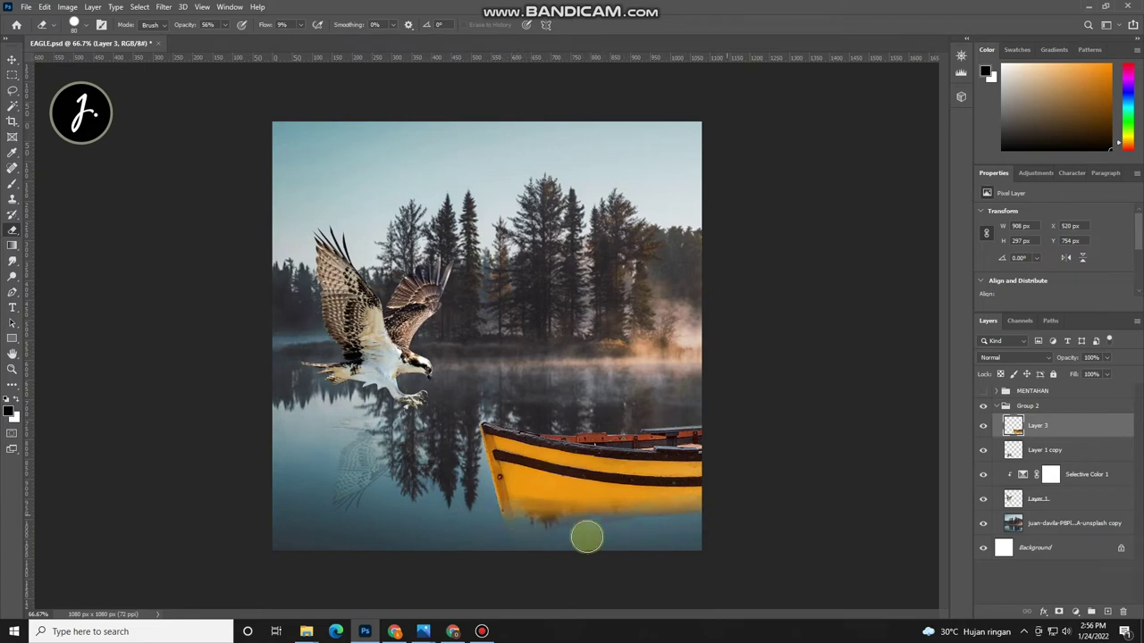
click(493, 509)
mouse_move(489, 508)
mouse_down()
mouse_move(585, 546)
mouse_move(472, 498)
mouse_move(626, 528)
mouse_move(666, 523)
mouse_up()
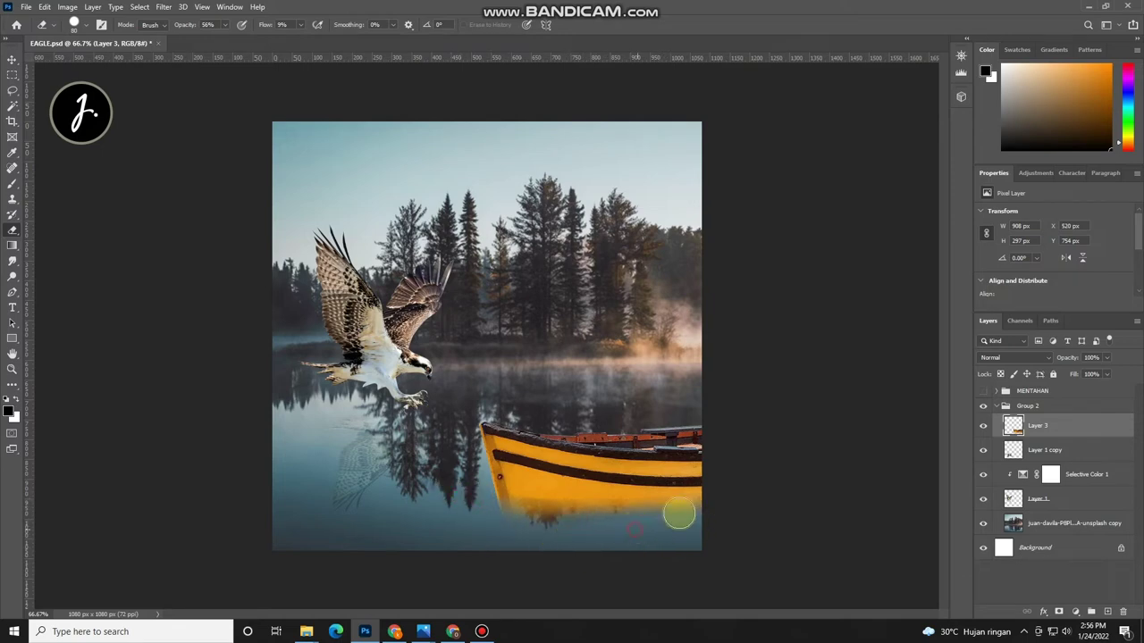
click(514, 520)
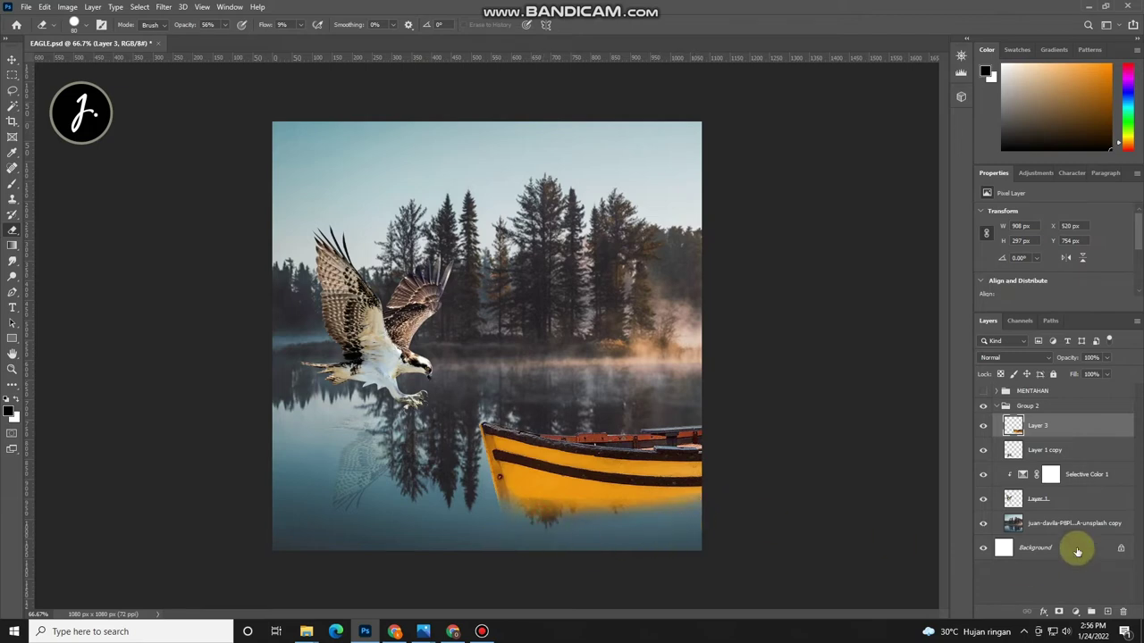
Step: On the lake photo, clone fog over the dark tree-tip reflections at 63% opacity with the boat hidden
click(1047, 526)
key(s)
key(ctrl+plus)
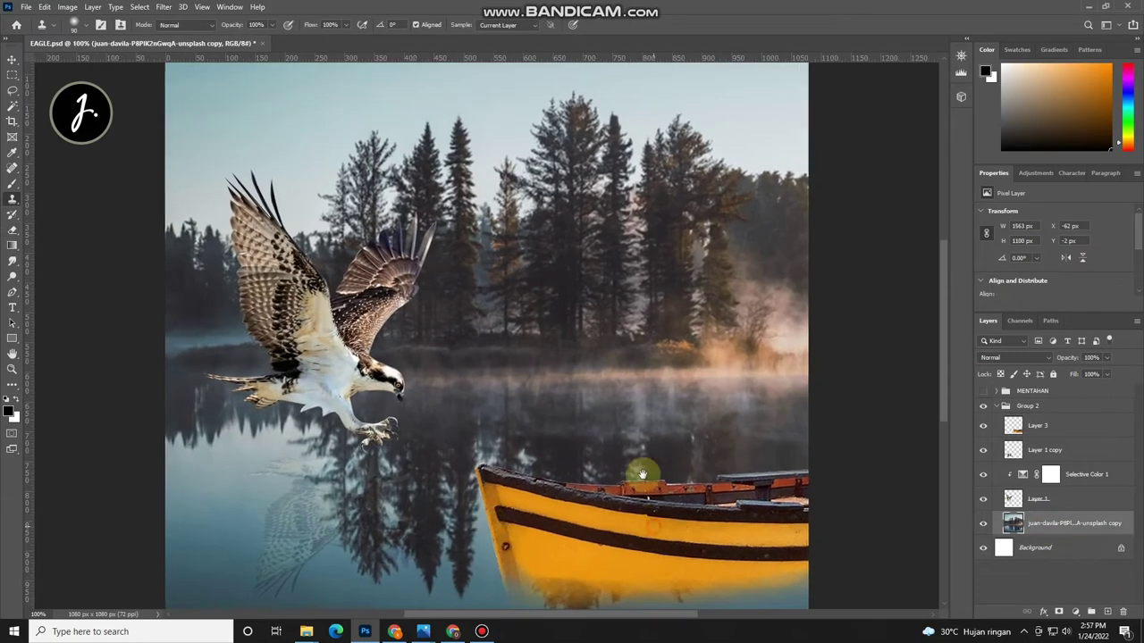
scroll(625, 518, down, 3)
click(983, 429)
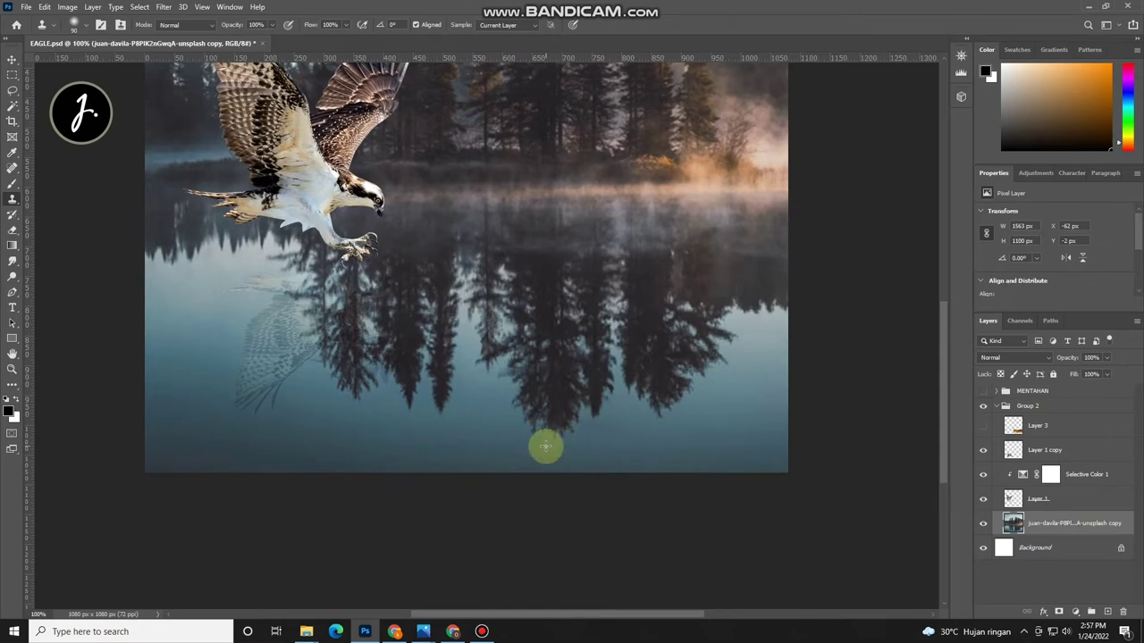
drag(556, 422, 549, 438)
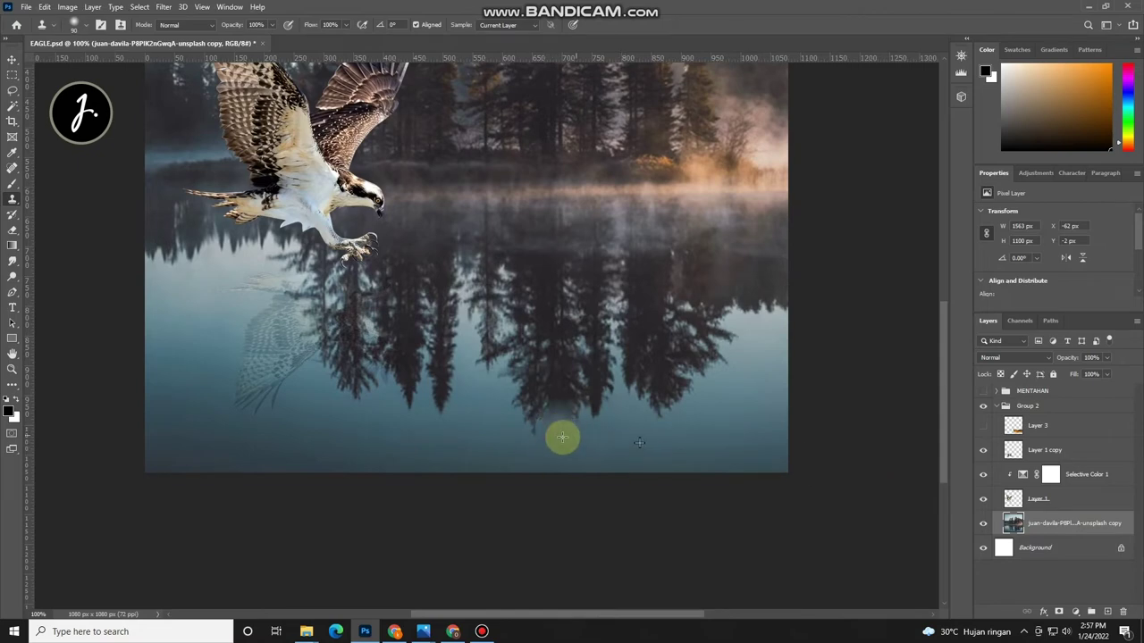
drag(215, 27, 211, 28)
mouse_move(657, 386)
mouse_down()
mouse_move(668, 409)
mouse_move(493, 413)
mouse_move(549, 417)
mouse_move(477, 390)
mouse_up()
Step: Blend lighter water over the remaining lower-lake reflections, then show the boat again
mouse_move(499, 429)
mouse_down()
mouse_move(539, 435)
mouse_move(492, 401)
mouse_move(534, 439)
mouse_move(563, 406)
mouse_move(486, 425)
mouse_up()
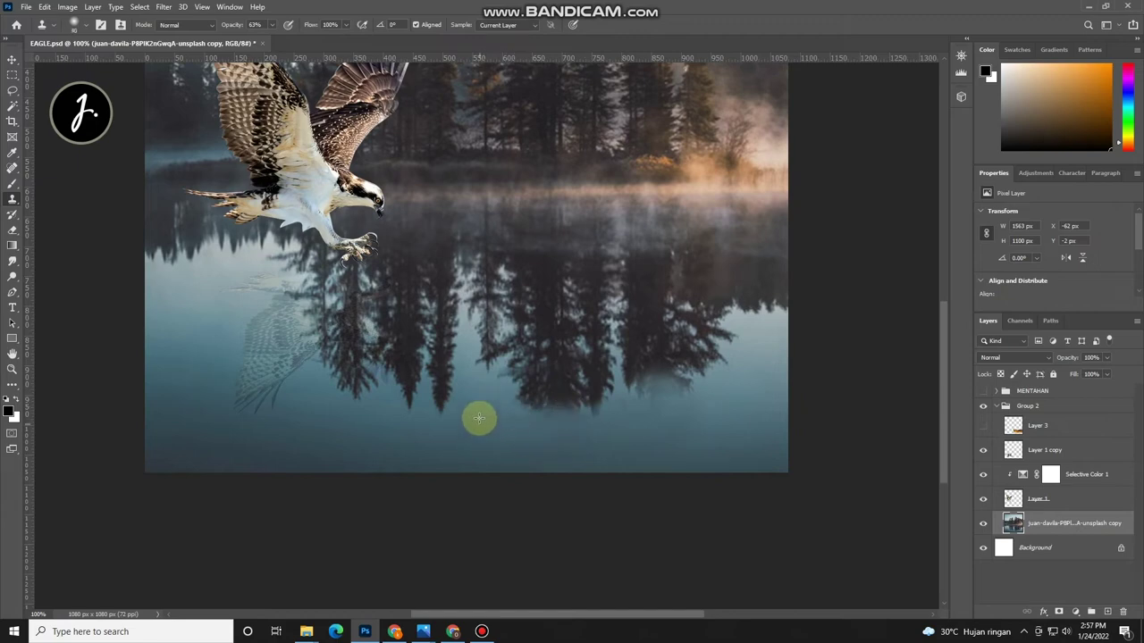
right_click(477, 411)
click(477, 411)
right_click(493, 411)
click(467, 401)
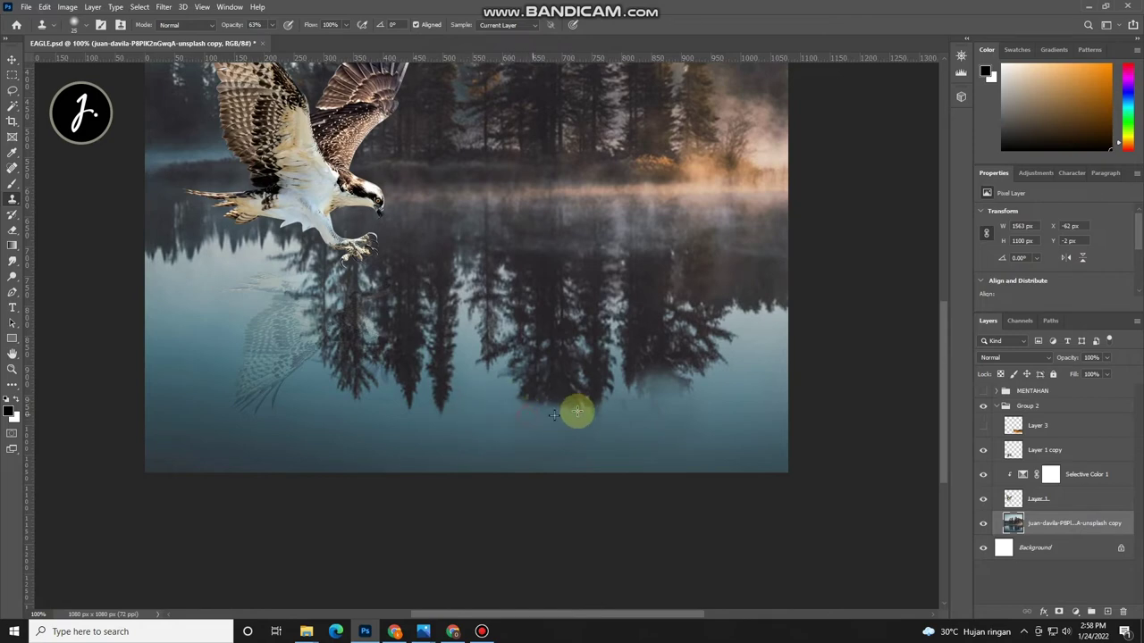
click(982, 428)
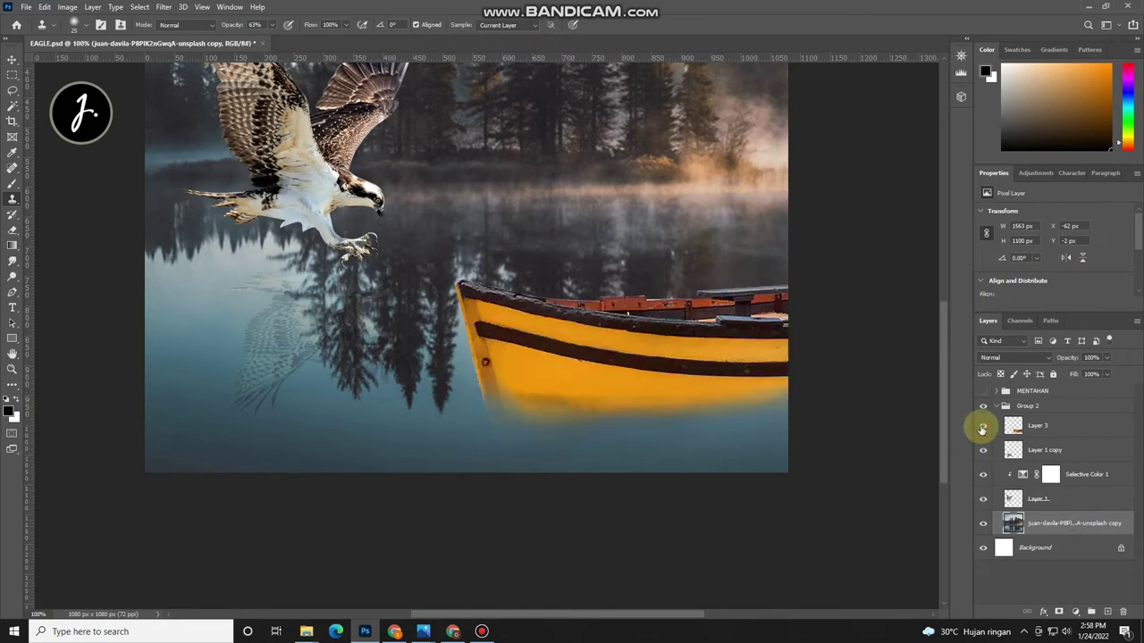
click(982, 428)
mouse_move(552, 391)
mouse_down()
mouse_move(540, 403)
mouse_move(510, 396)
mouse_move(694, 417)
mouse_move(656, 433)
mouse_move(470, 434)
mouse_move(546, 401)
mouse_move(654, 470)
mouse_up()
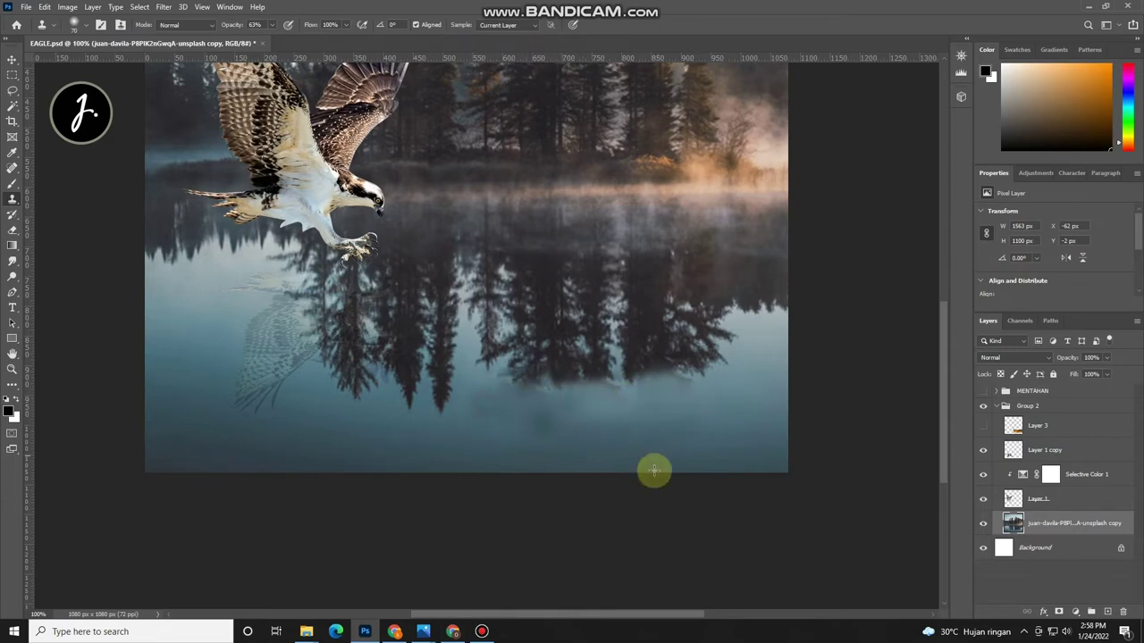
click(983, 427)
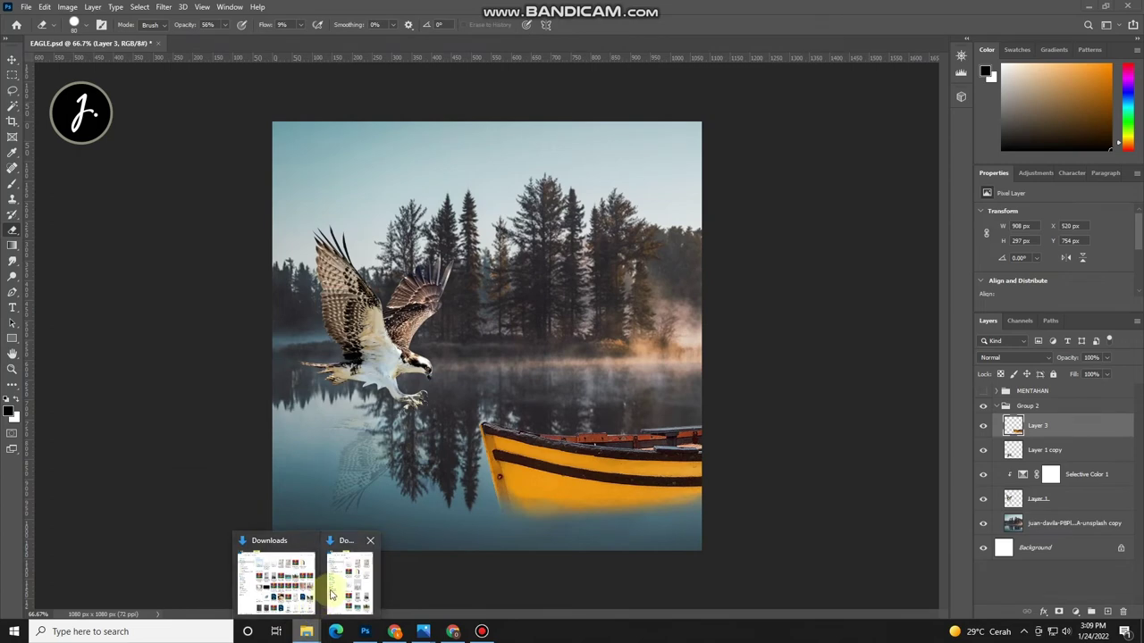
Step: Place the water-splash image from Downloads into the lower part of the canvas
click(329, 596)
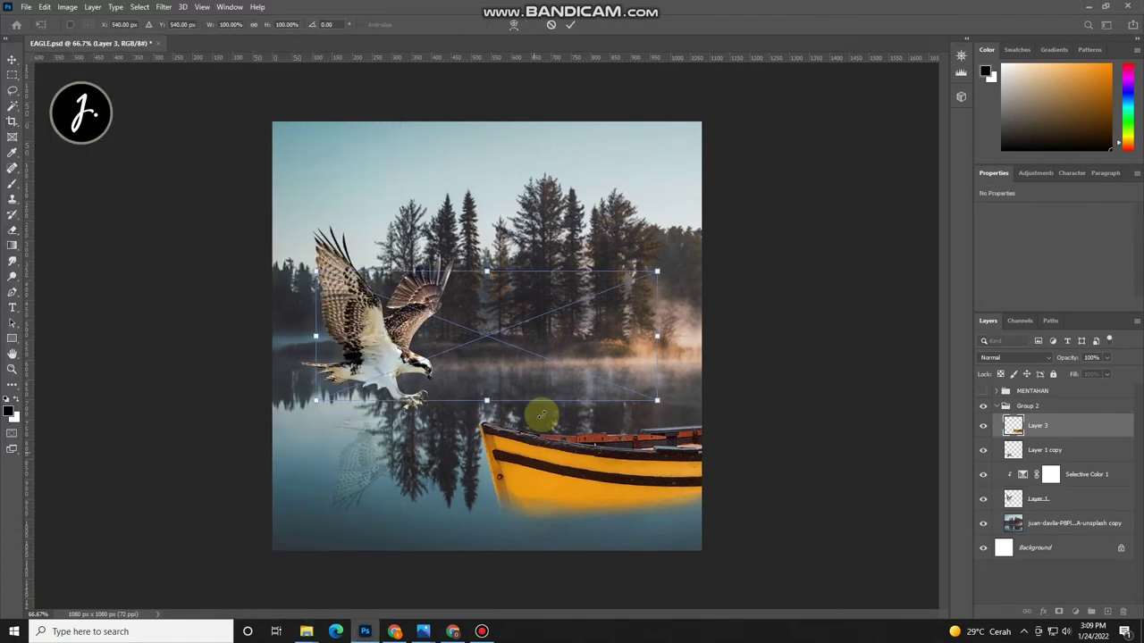
drag(296, 327, 536, 307)
drag(488, 276, 486, 287)
drag(435, 365, 516, 493)
click(570, 24)
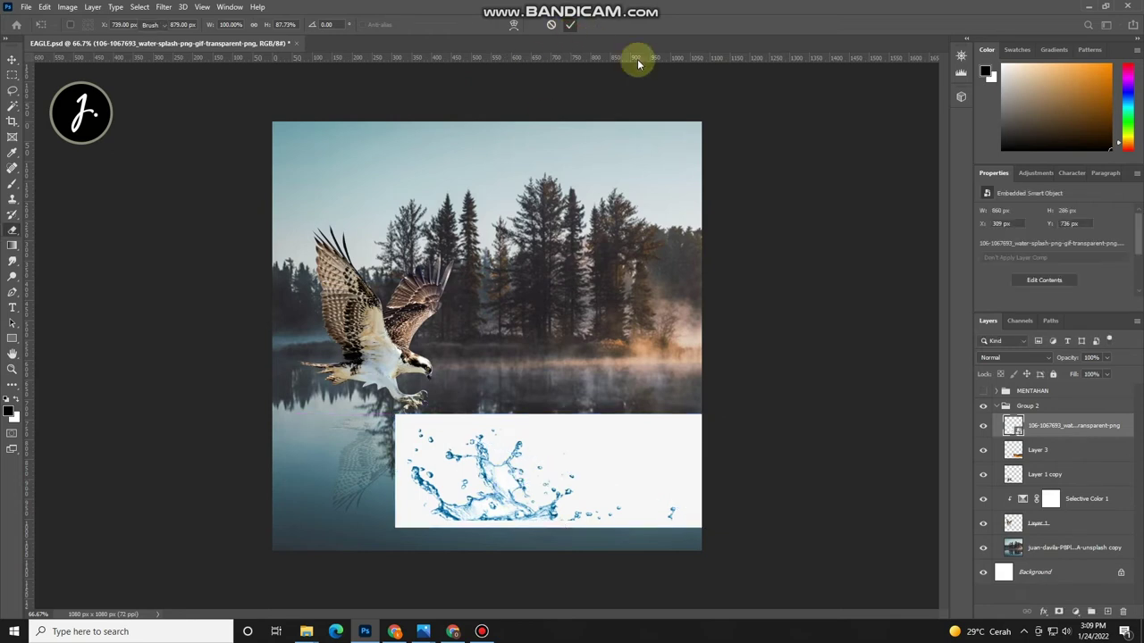
Step: Blend the splash in Divide mode and size it to about 810 × 226 px at the bow
click(1008, 359)
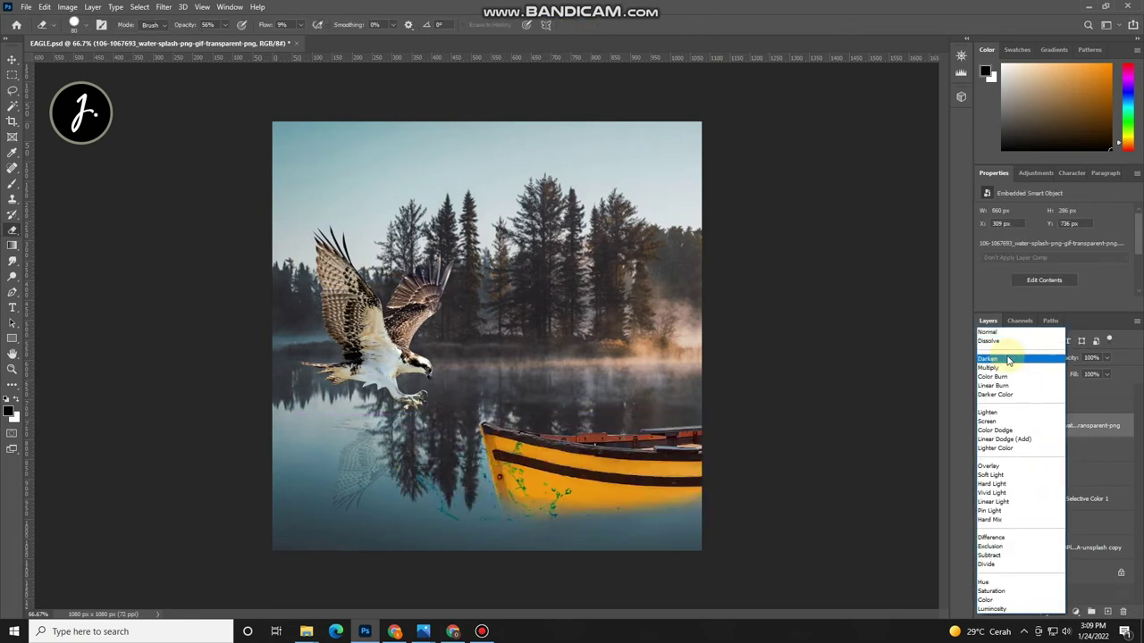
click(987, 566)
key(ctrl+t)
drag(561, 510, 587, 511)
drag(750, 413, 743, 416)
drag(568, 505, 588, 507)
drag(605, 413, 603, 433)
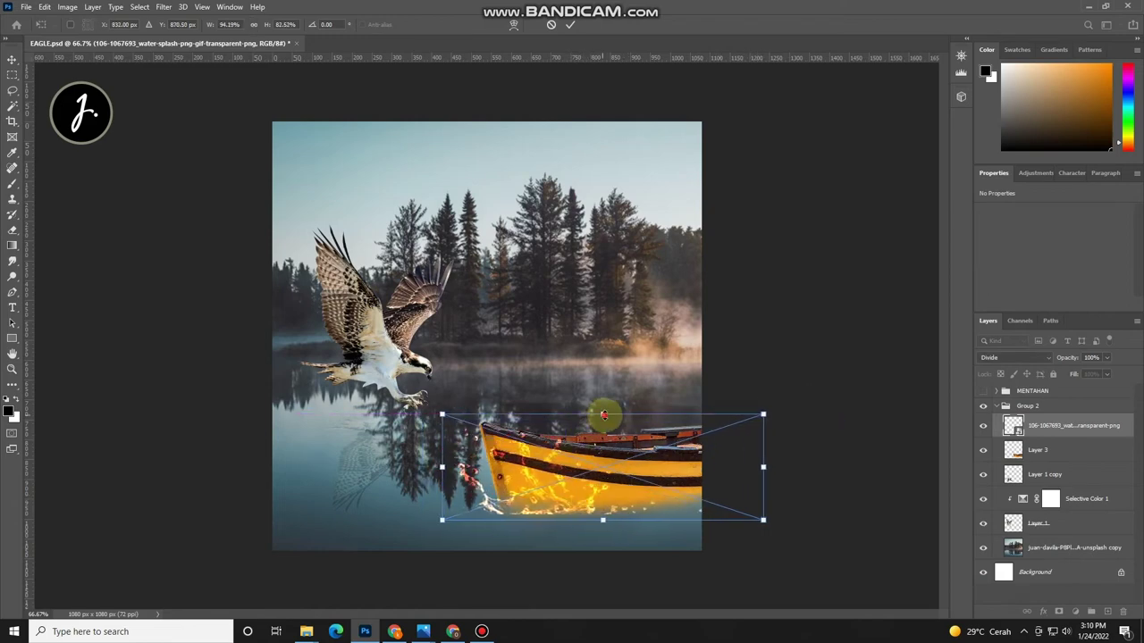
drag(533, 498, 537, 497)
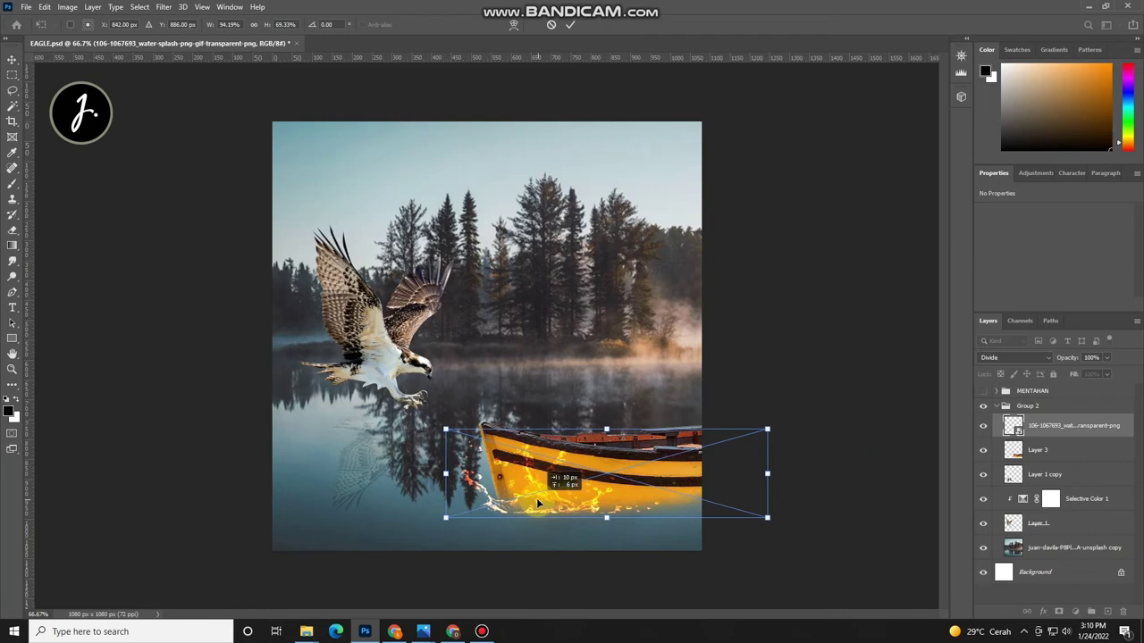
click(568, 27)
click(8, 231)
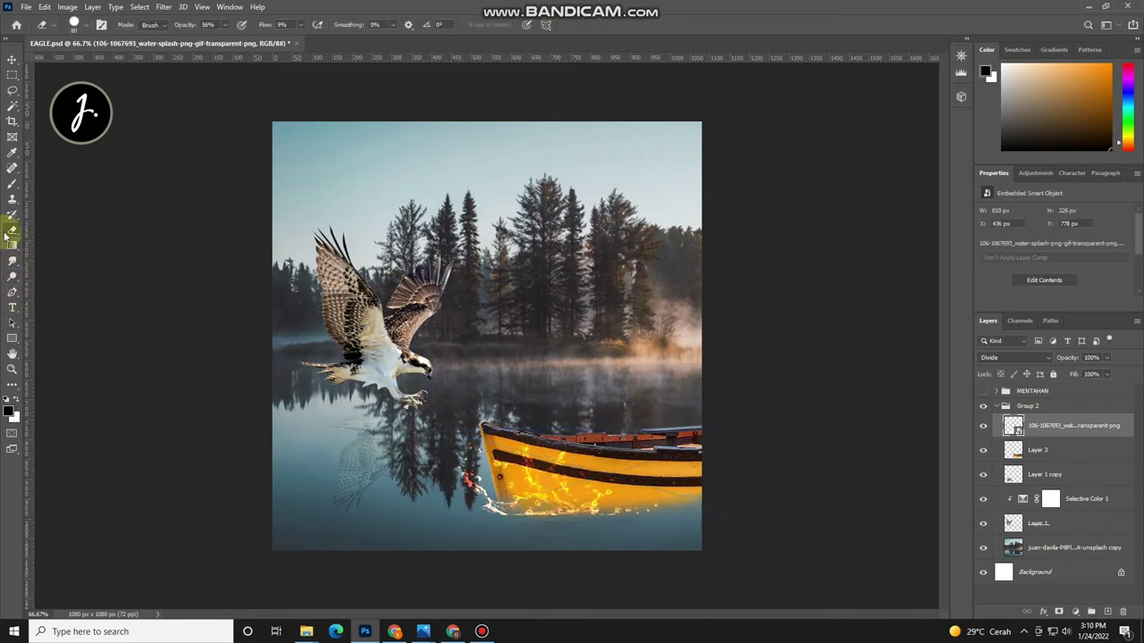
Step: Rasterize the splash layer and set the eraser to size 50 at 100% opacity
click(557, 522)
click(587, 240)
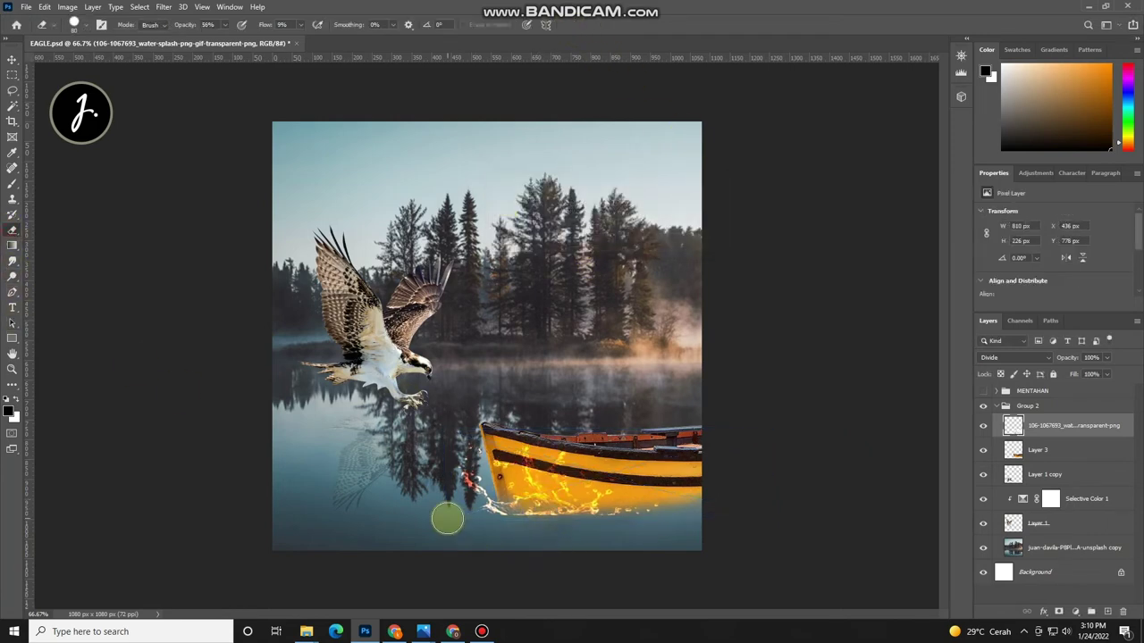
key(bracketleft)
key(bracketleft)
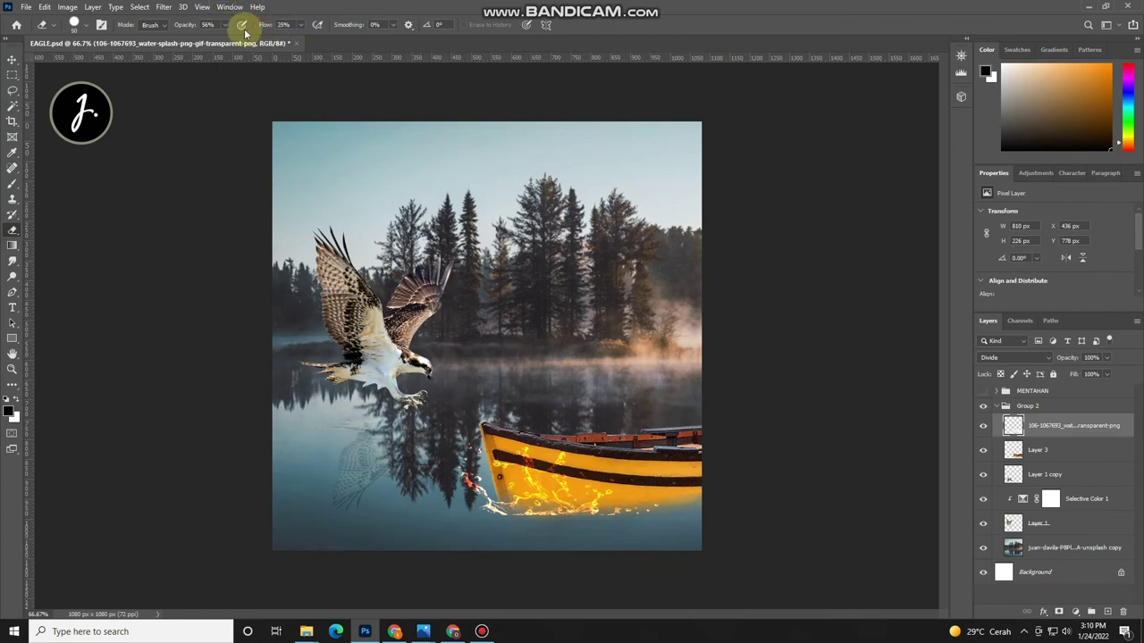
drag(185, 24, 215, 24)
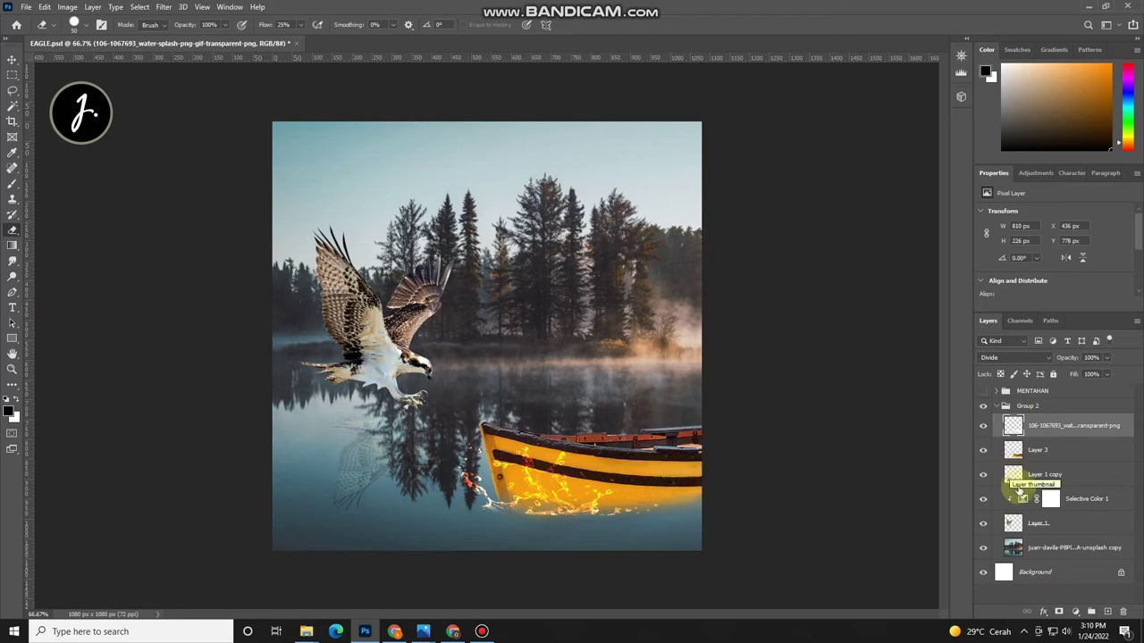
Step: On Layer 3, soften the boat's waterline edge with a 40%-opacity eraser
click(1036, 451)
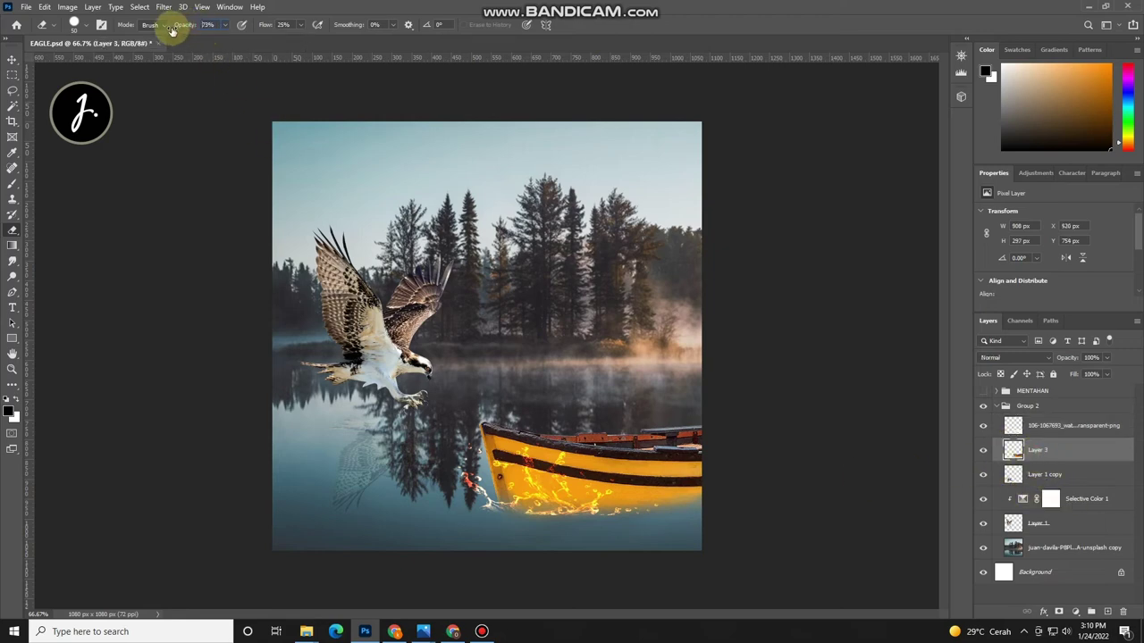
drag(156, 42, 154, 42)
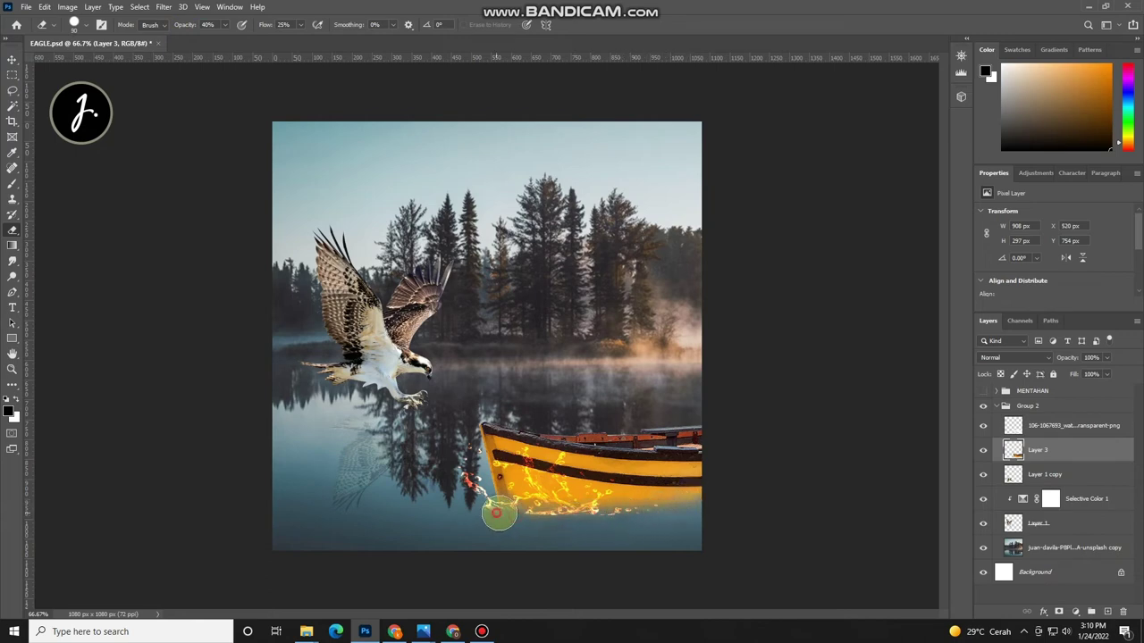
mouse_move(585, 497)
mouse_down()
mouse_move(687, 494)
mouse_move(485, 525)
mouse_up()
click(1037, 502)
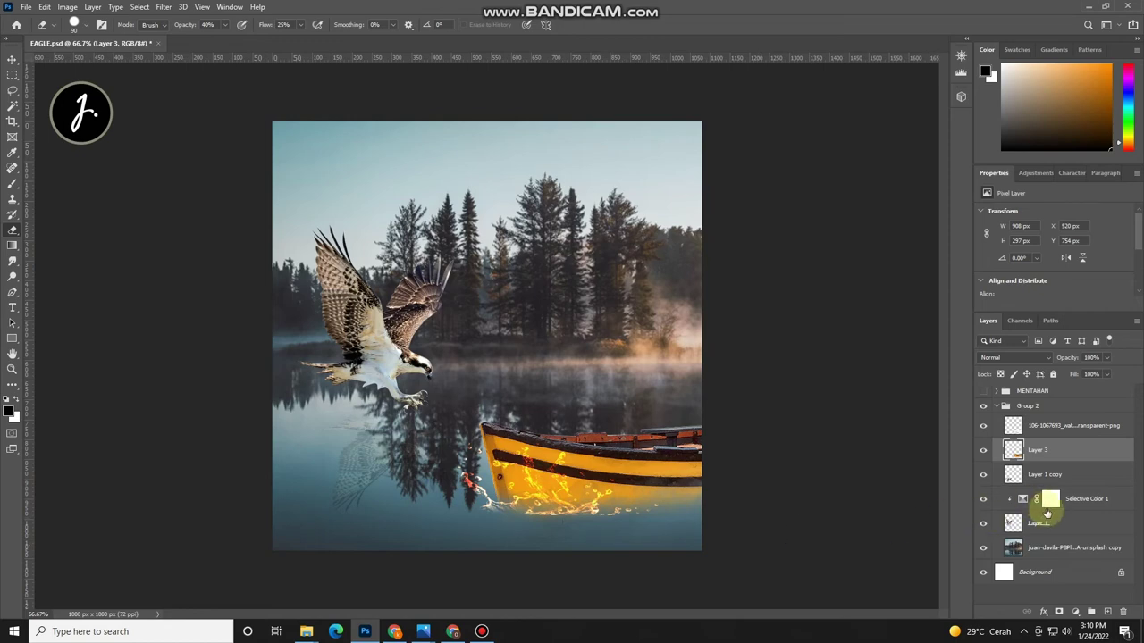
Step: Duplicate the water-splash layer and reposition the copy at the bow, rotated about 7.4°
right_click(1055, 426)
click(907, 179)
click(662, 176)
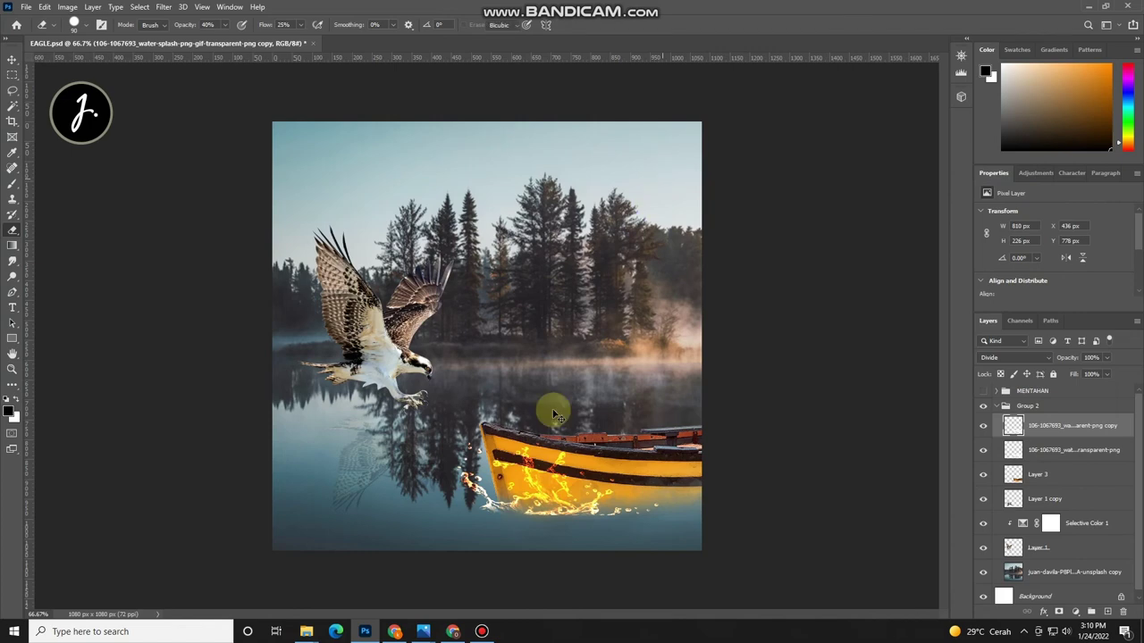
key(ctrl+t)
drag(485, 473, 532, 515)
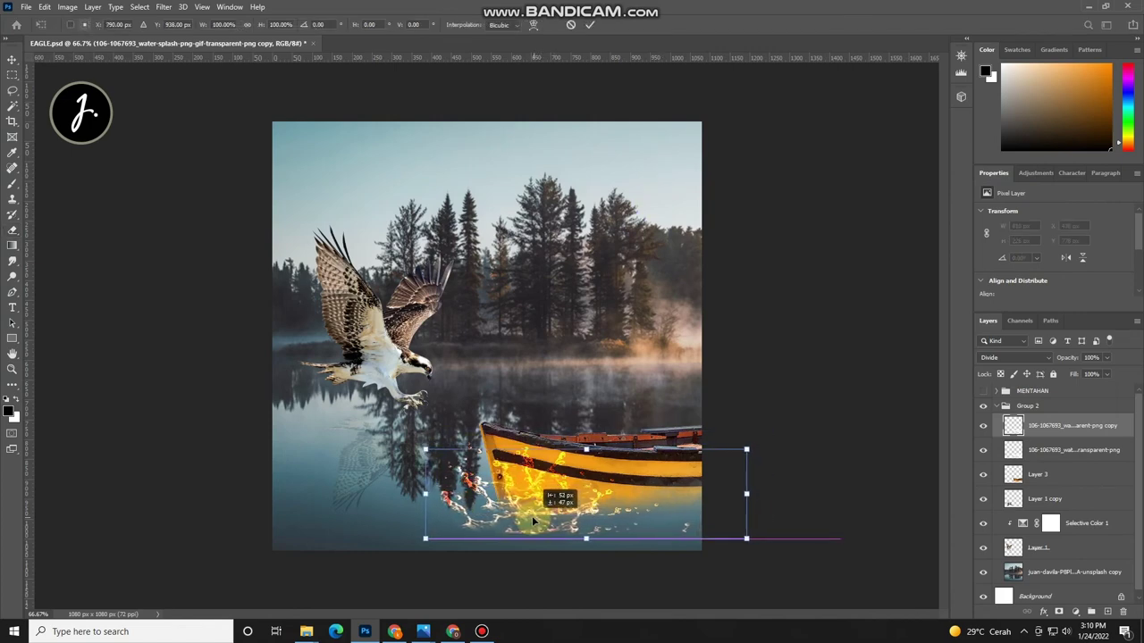
mouse_move(531, 516)
mouse_down()
mouse_move(551, 520)
mouse_move(512, 503)
mouse_up()
drag(760, 536, 754, 560)
drag(502, 483, 501, 505)
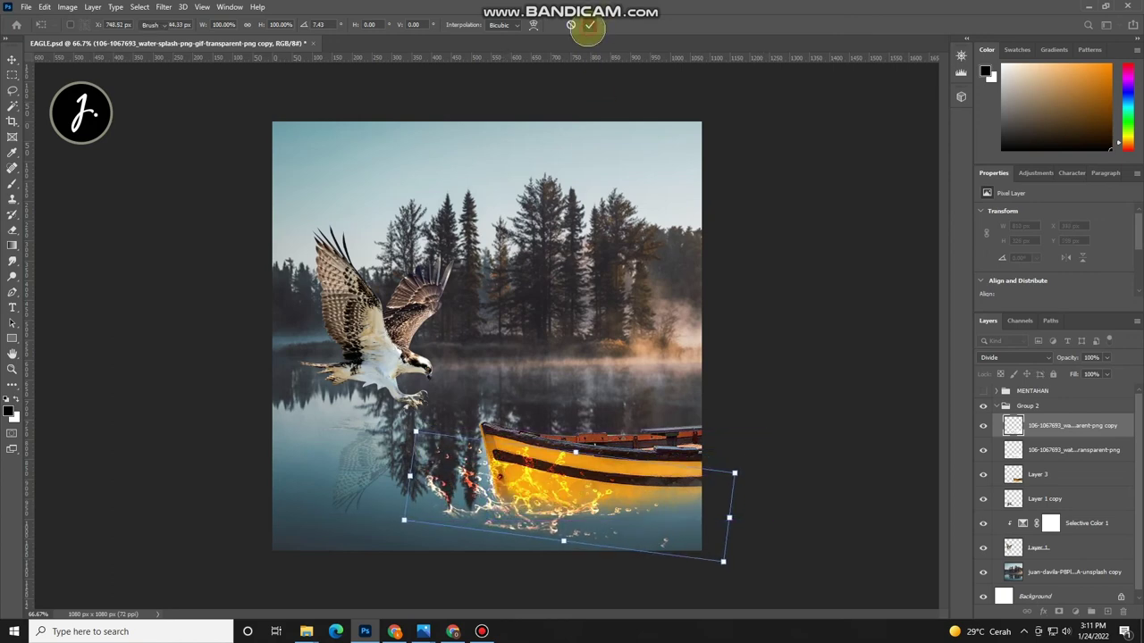
click(590, 25)
Step: Erase the lower edge of the splash copy so it fades into the lake
key(e)
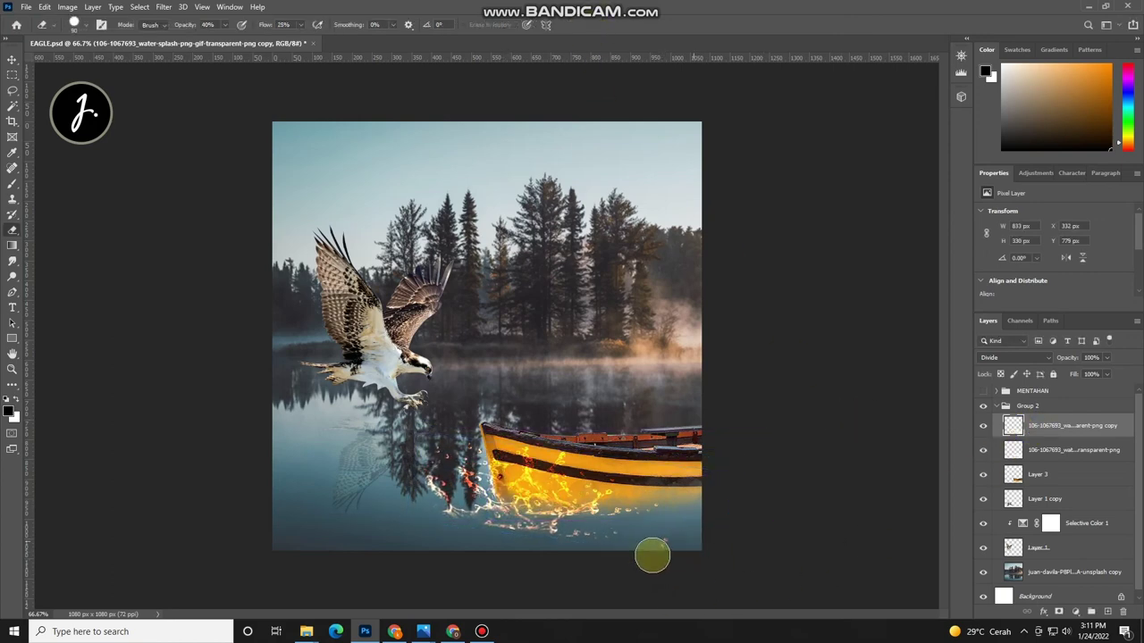
click(555, 556)
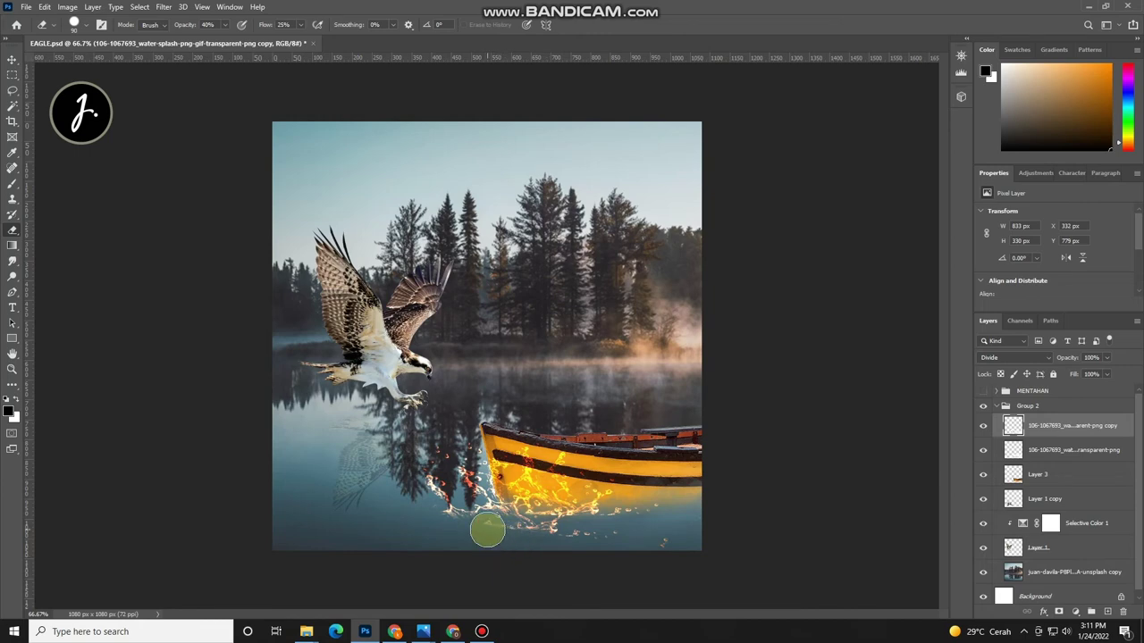
key(p)
key(e)
click(494, 530)
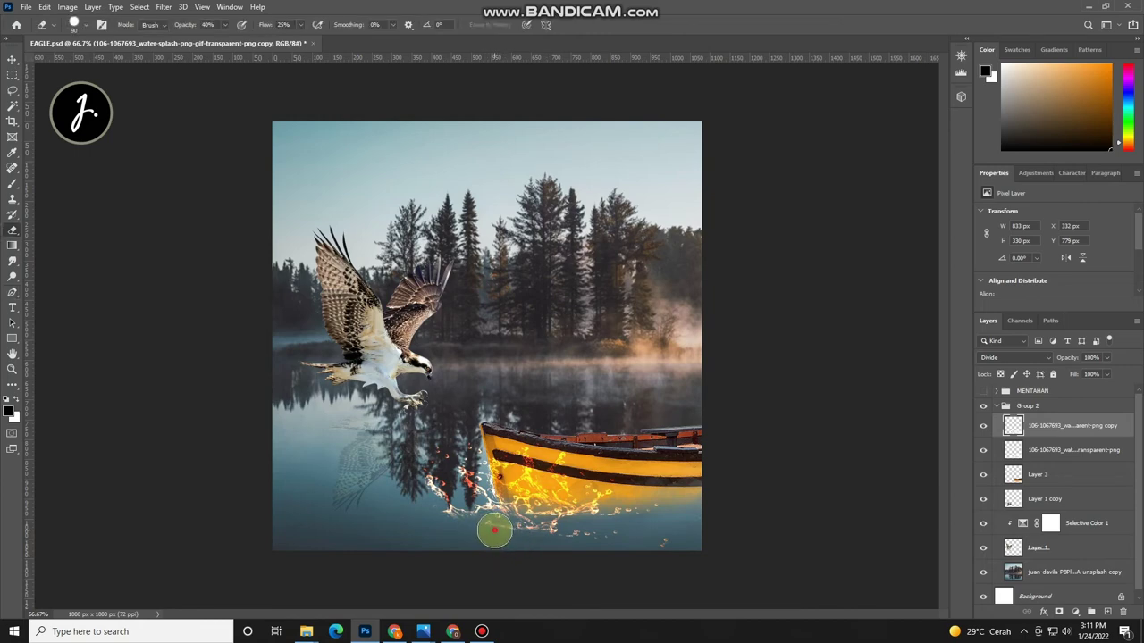
mouse_move(490, 528)
mouse_down()
mouse_move(460, 534)
mouse_move(562, 547)
mouse_up()
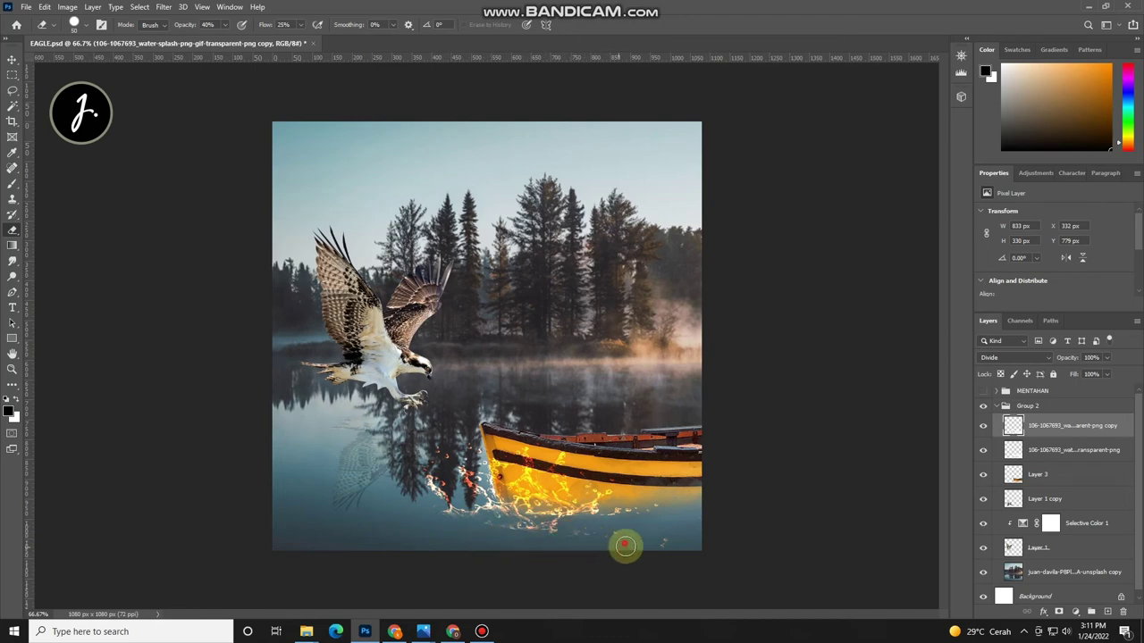
mouse_move(599, 538)
mouse_down()
mouse_move(561, 535)
mouse_move(616, 595)
mouse_up()
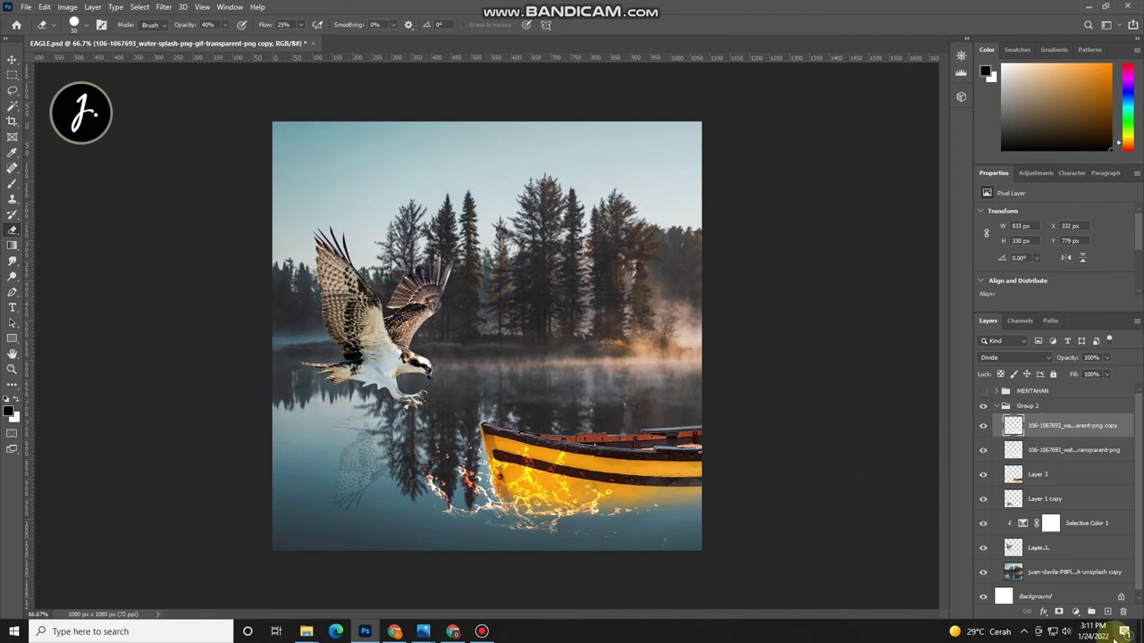
click(1078, 611)
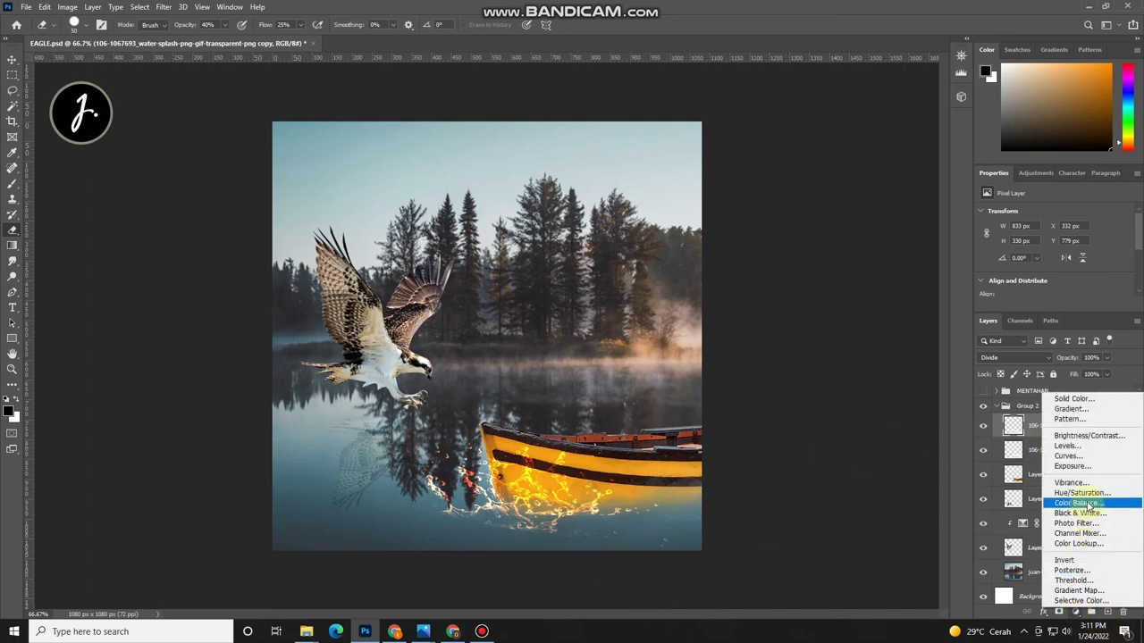
Step: Add a Color Lookup layer using NightFromDay.CUBE at 50% opacity
click(1089, 544)
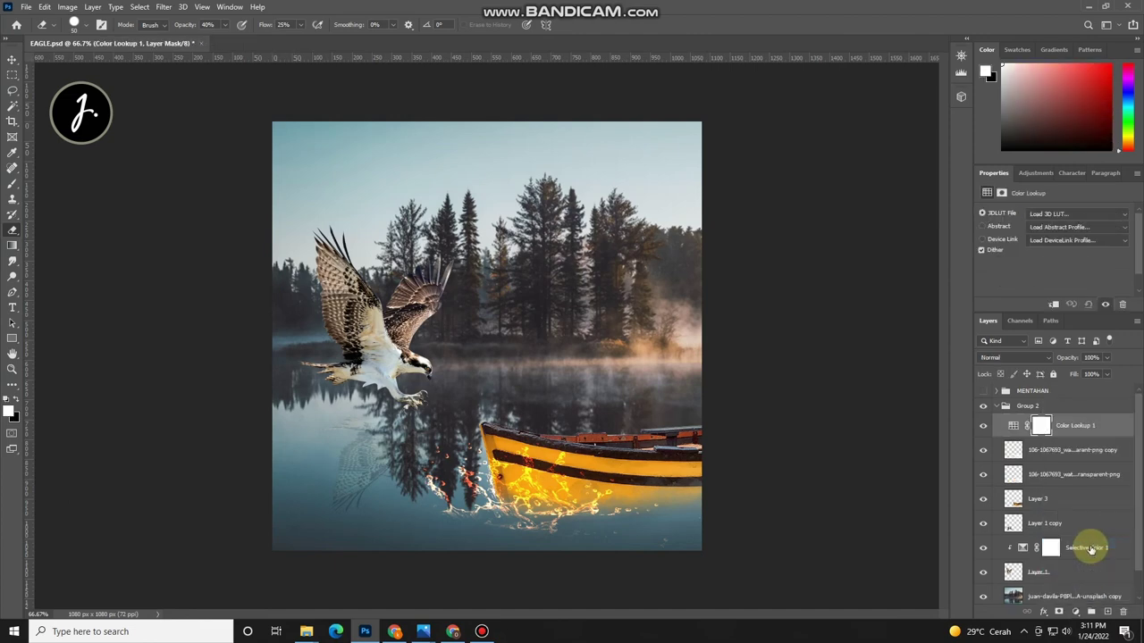
click(1050, 214)
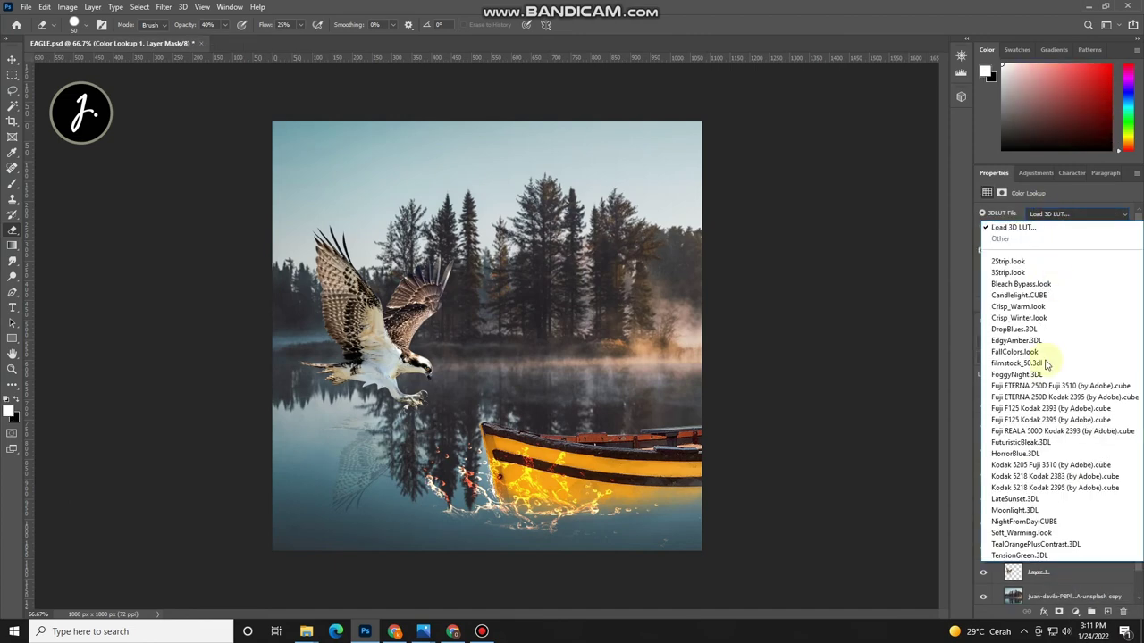
click(1015, 510)
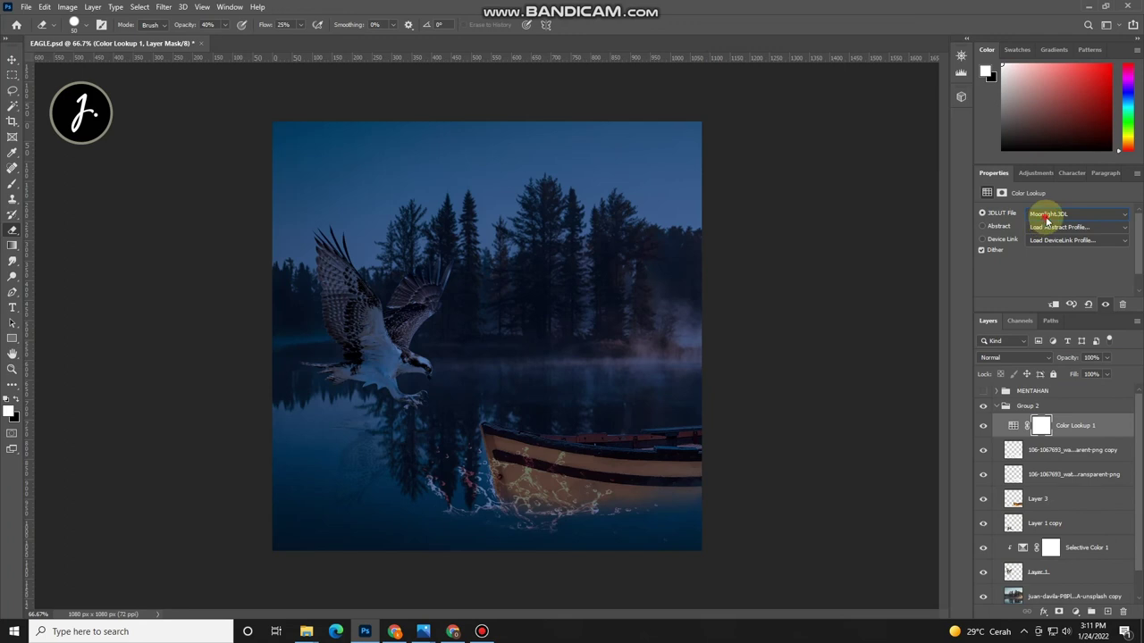
click(1047, 216)
click(1016, 527)
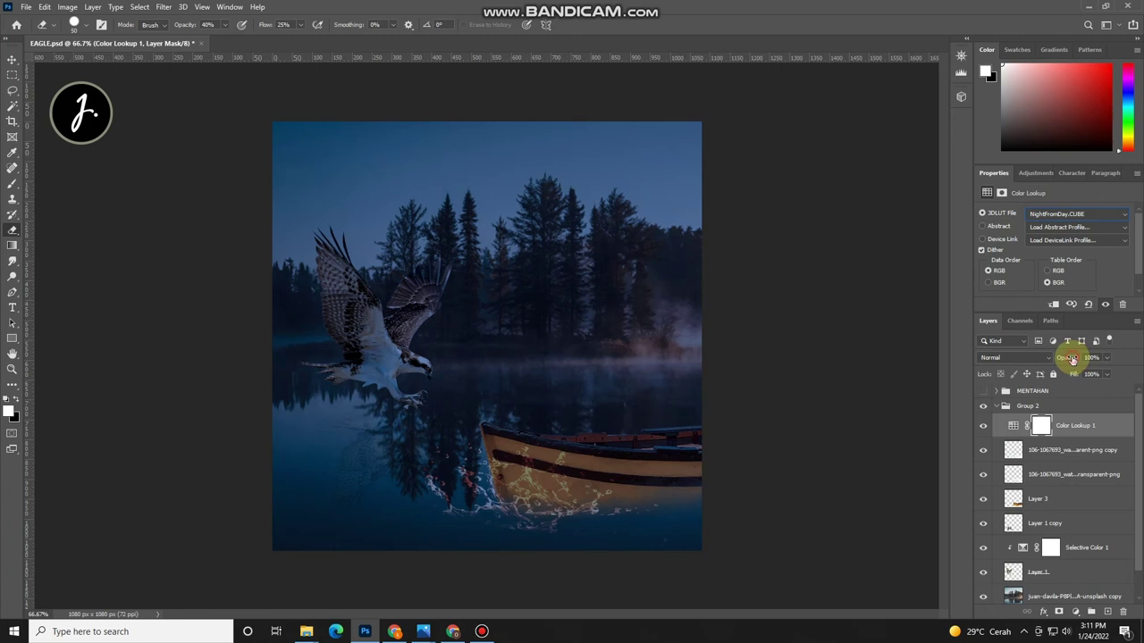
drag(1067, 359, 1062, 360)
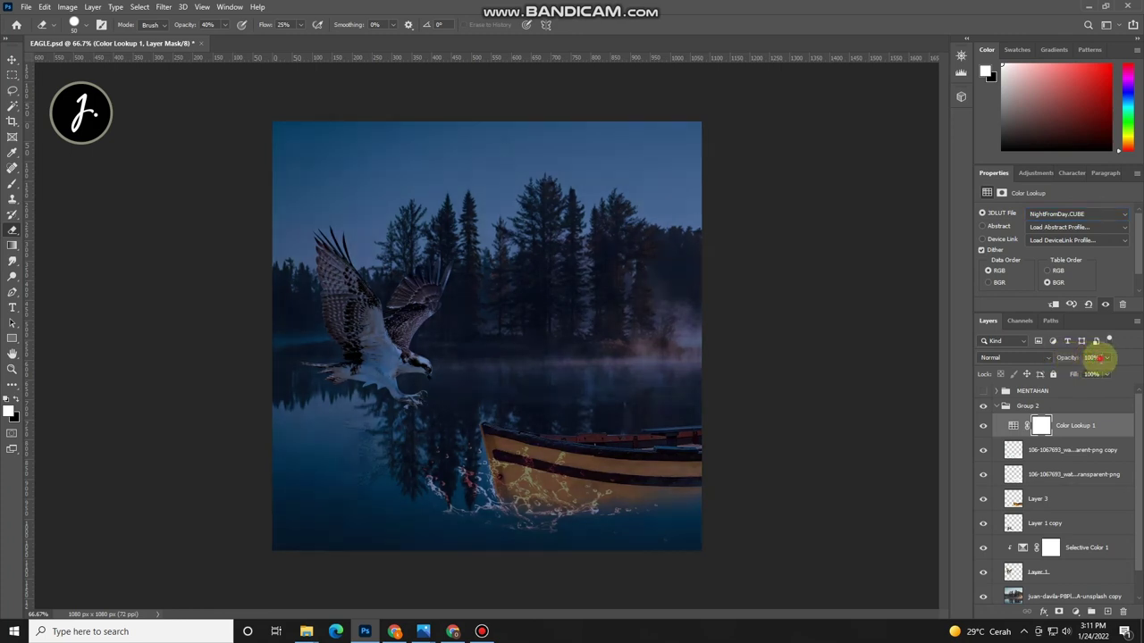
text(50)
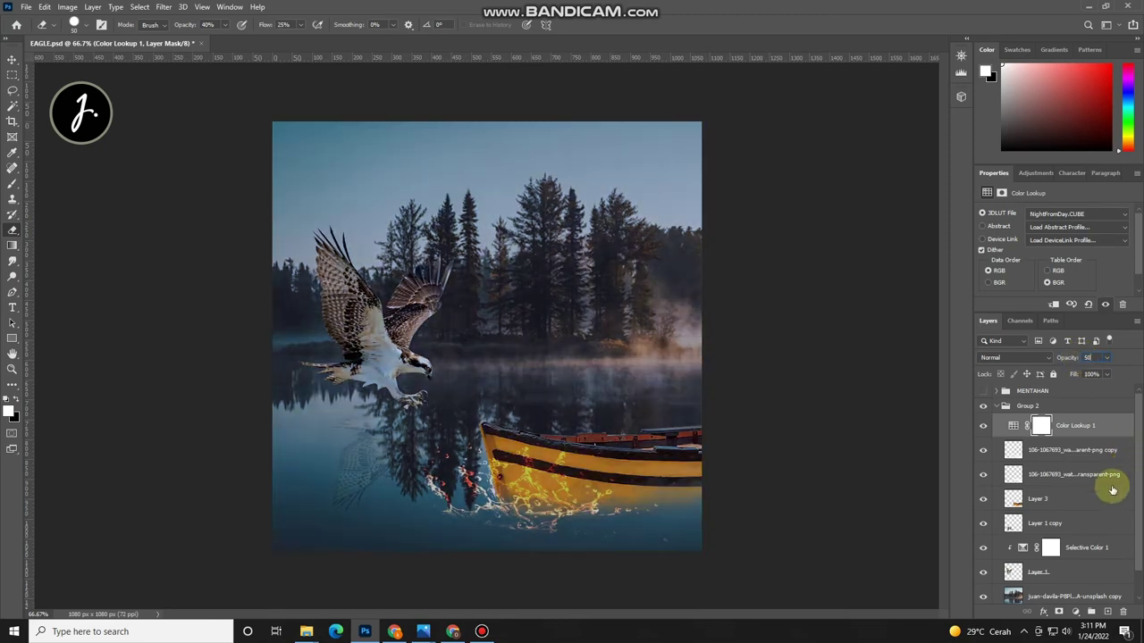
Step: Select Layer 3 with the boat and bring up its layer options
click(1079, 453)
click(1047, 503)
right_click(1049, 502)
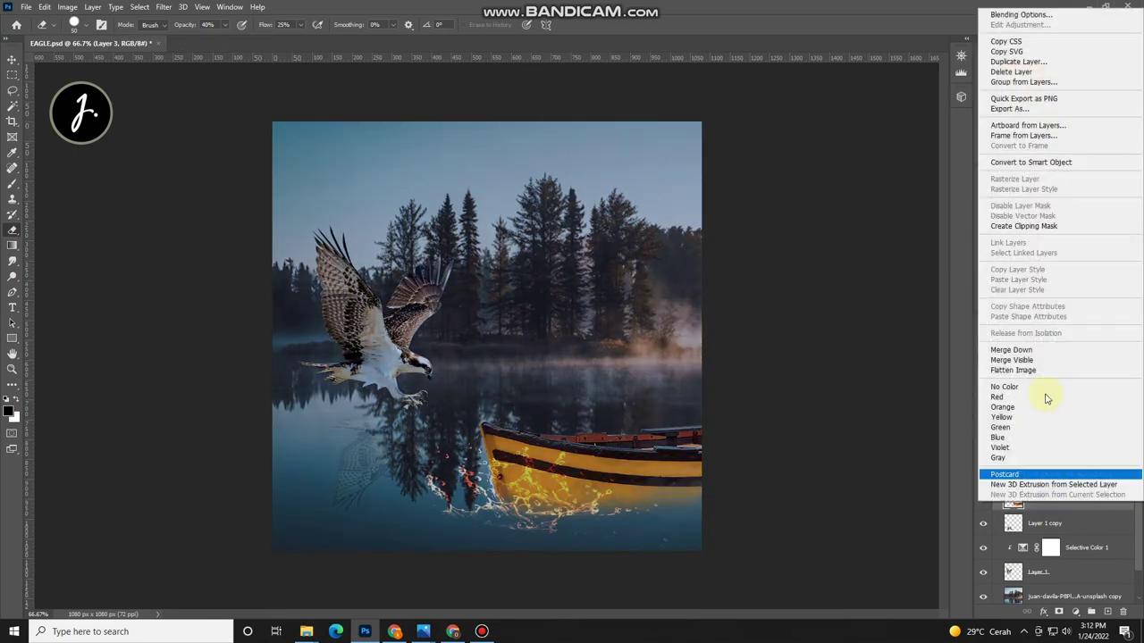
Step: Duplicate the boat layer as Layer 3 copy, flip it vertically and move it below the hull
click(1019, 62)
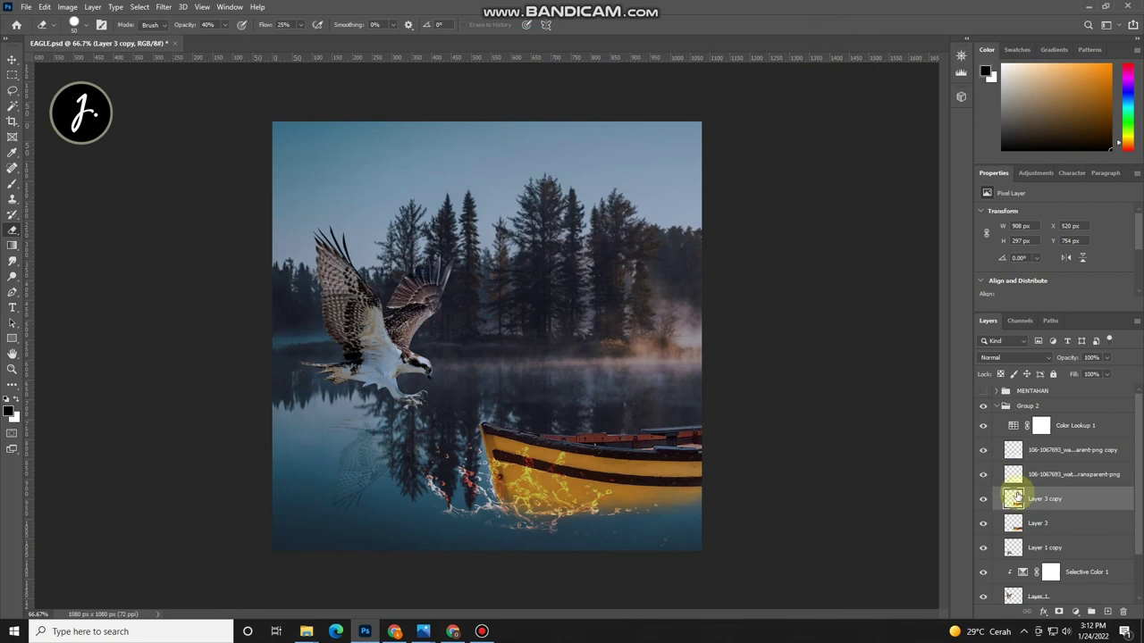
key(ctrl+t)
right_click(658, 487)
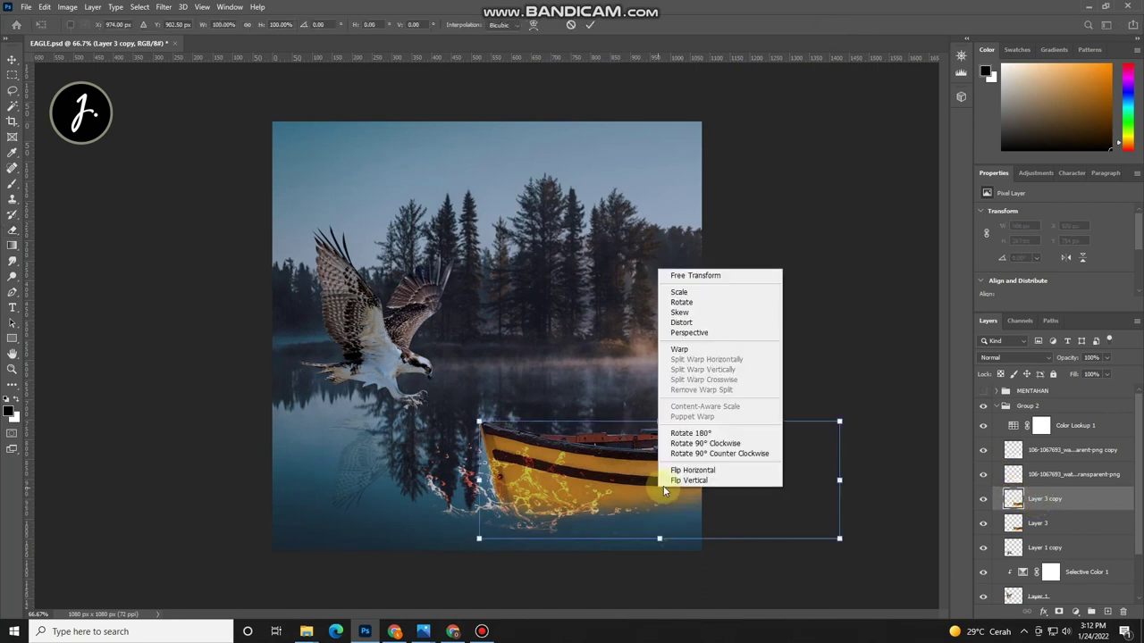
click(684, 476)
mouse_move(683, 483)
mouse_down()
mouse_move(674, 560)
mouse_move(664, 549)
mouse_up()
click(590, 24)
key(e)
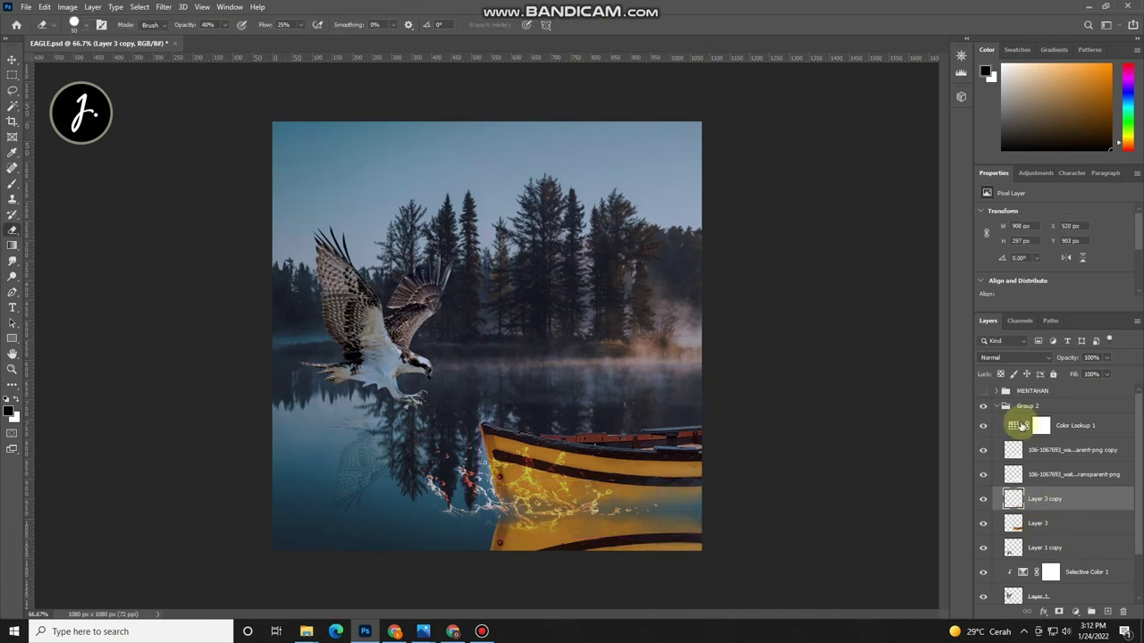
Step: Set the reflection layer to Multiply blend mode at 13% opacity
click(1011, 358)
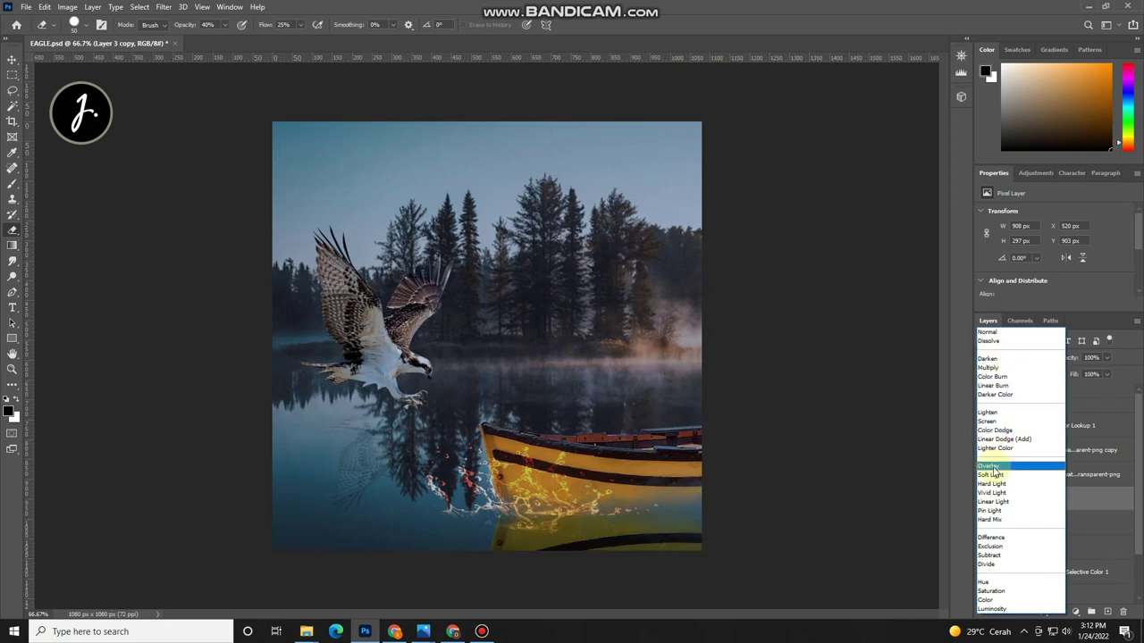
click(997, 369)
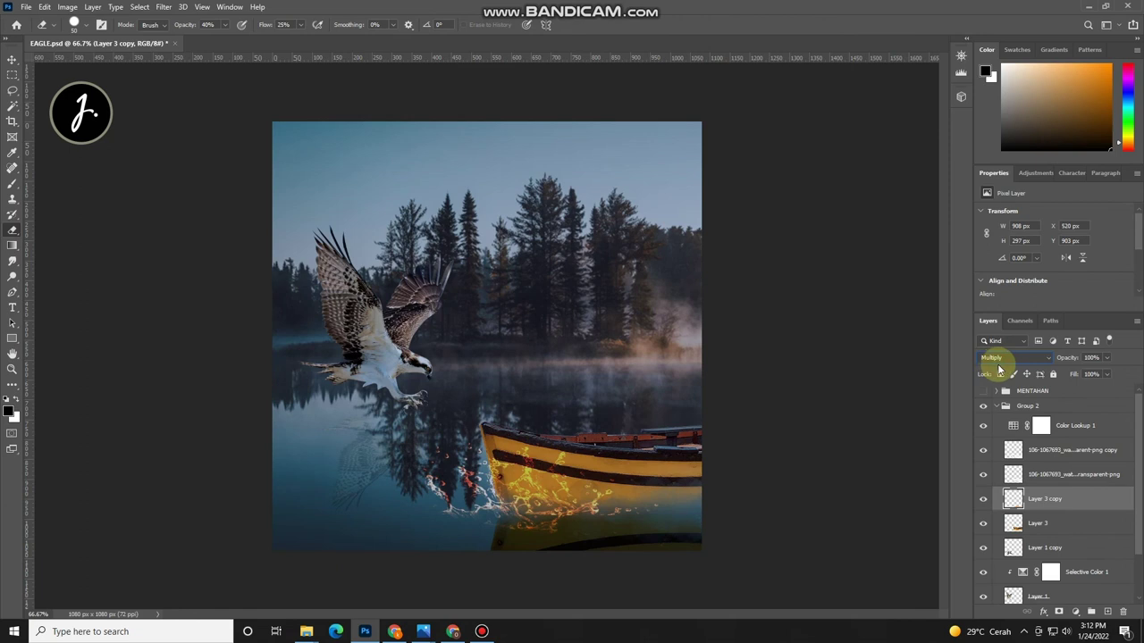
drag(1078, 358, 1052, 371)
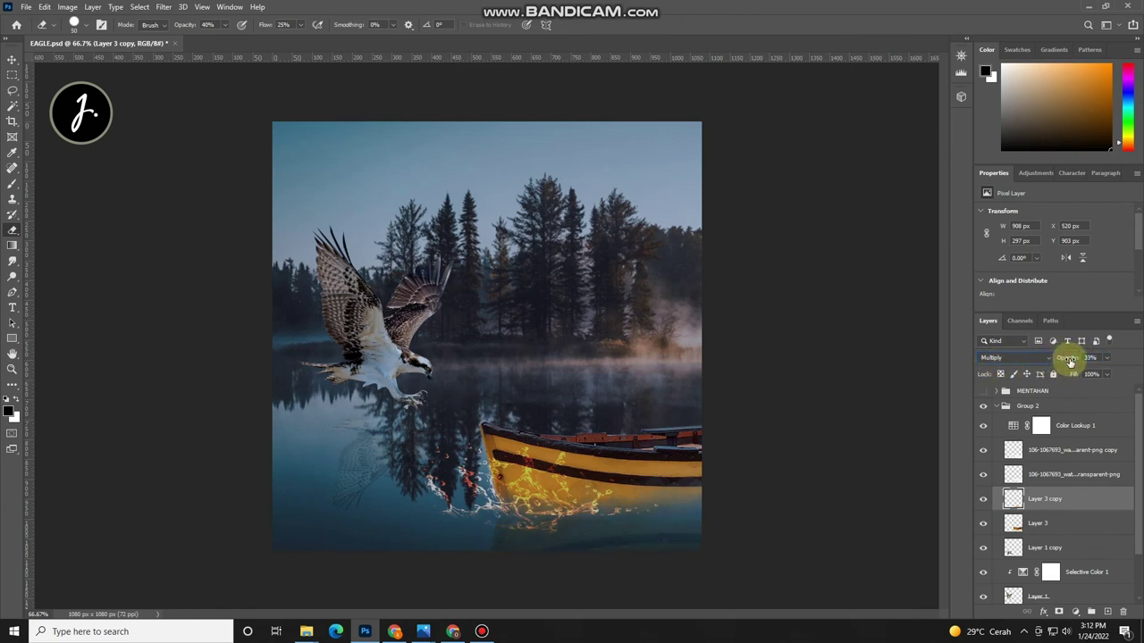
drag(1072, 359, 814, 494)
mouse_move(1091, 358)
mouse_down()
mouse_move(1069, 361)
mouse_move(849, 528)
mouse_up()
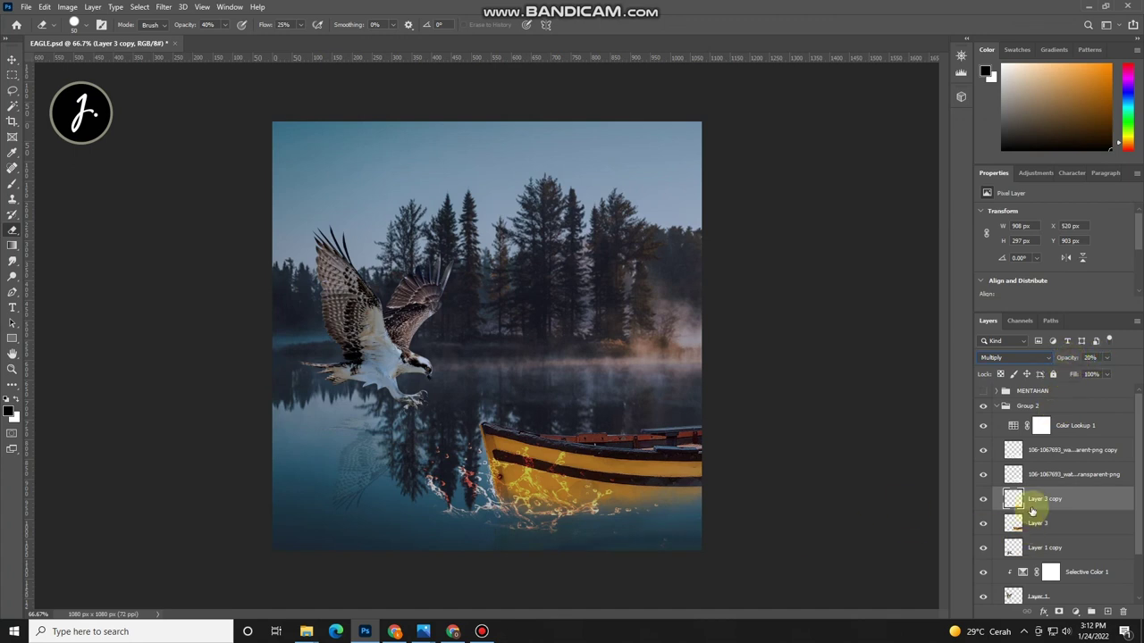
Step: Nudge the reflection up closer to the boat's hull
key(ctrl+t)
drag(658, 539, 666, 529)
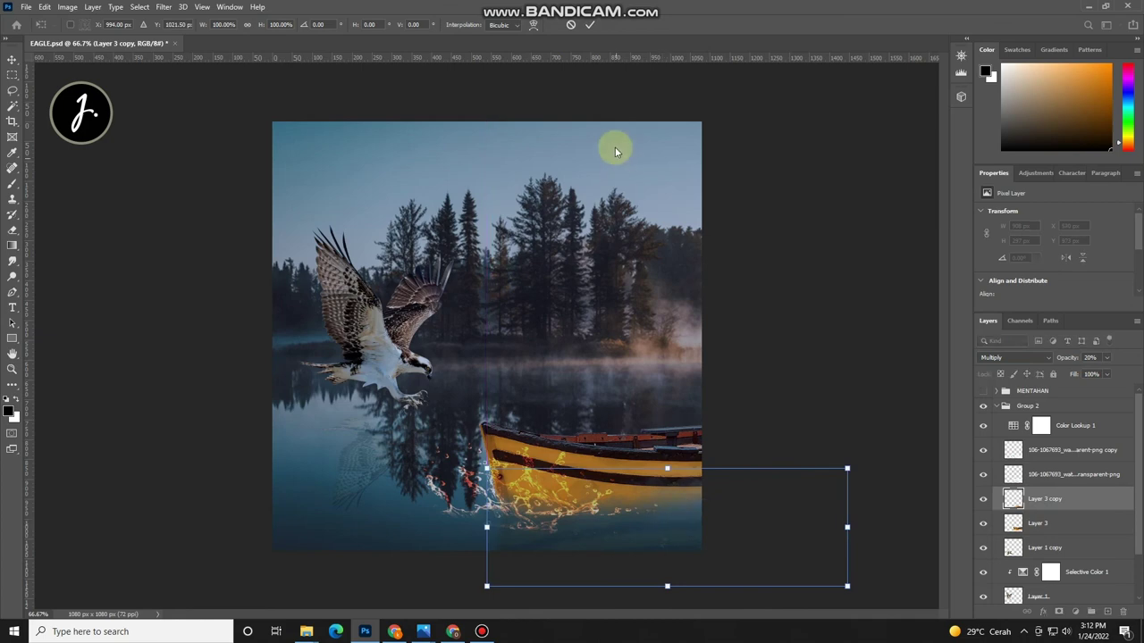
click(590, 25)
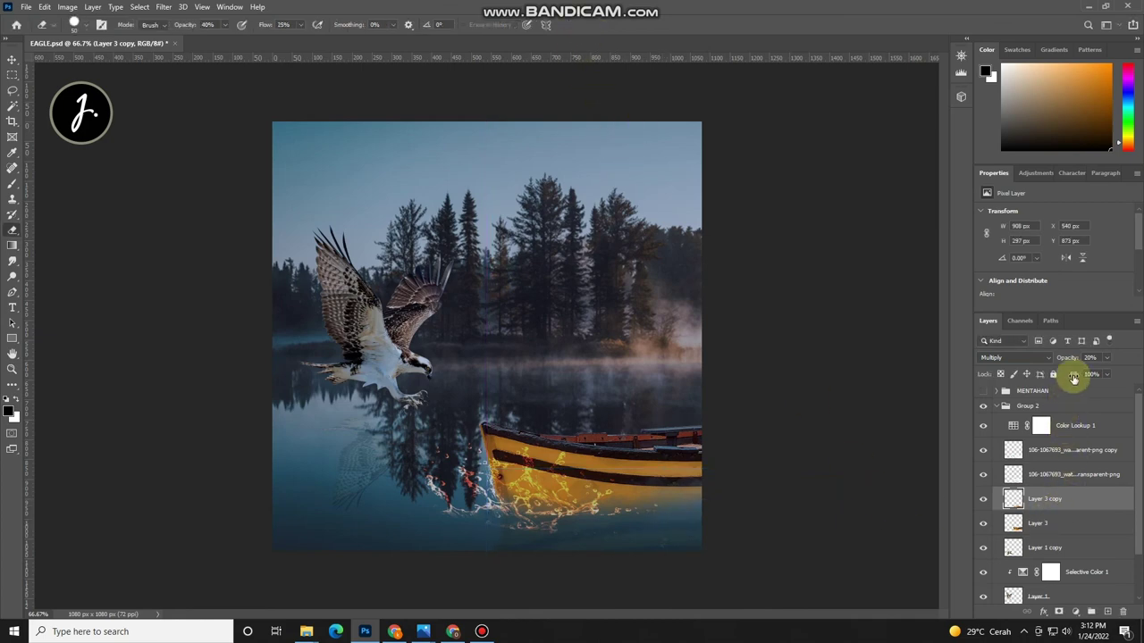